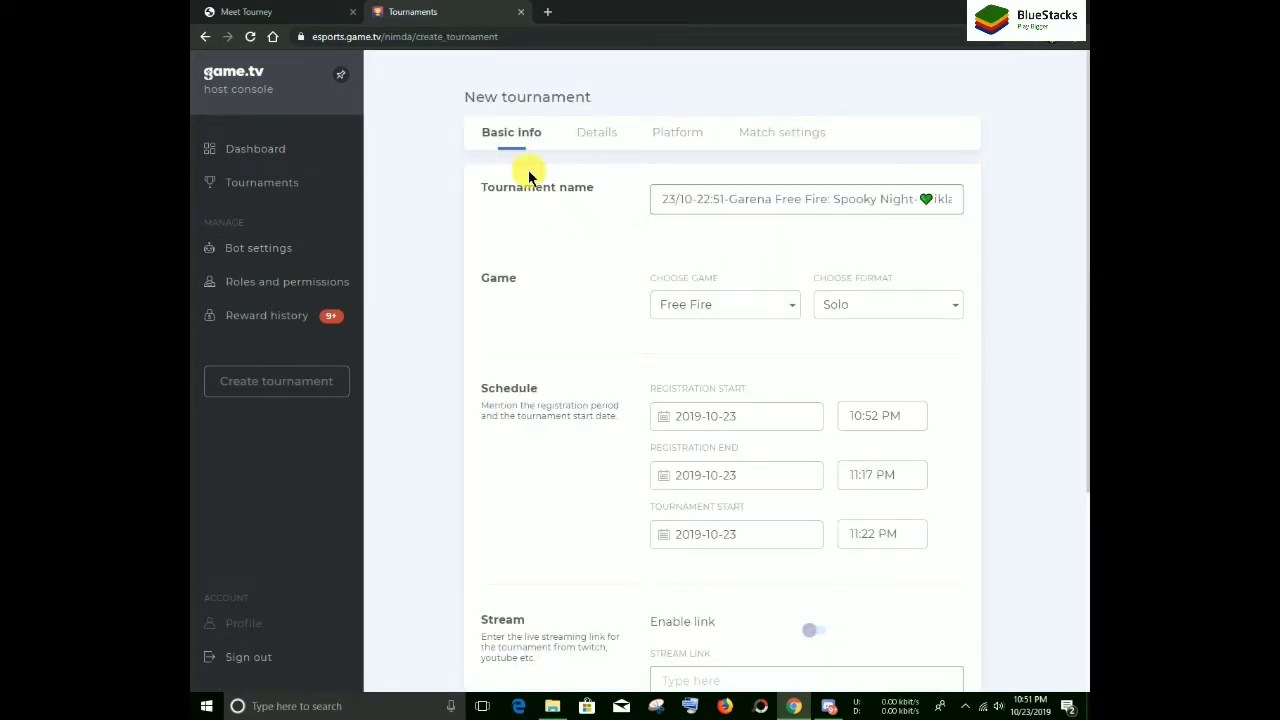
Replace the default tournament name with "Tourney Tutorial.".
{"action": "left_click", "coordinate": [675, 205]}
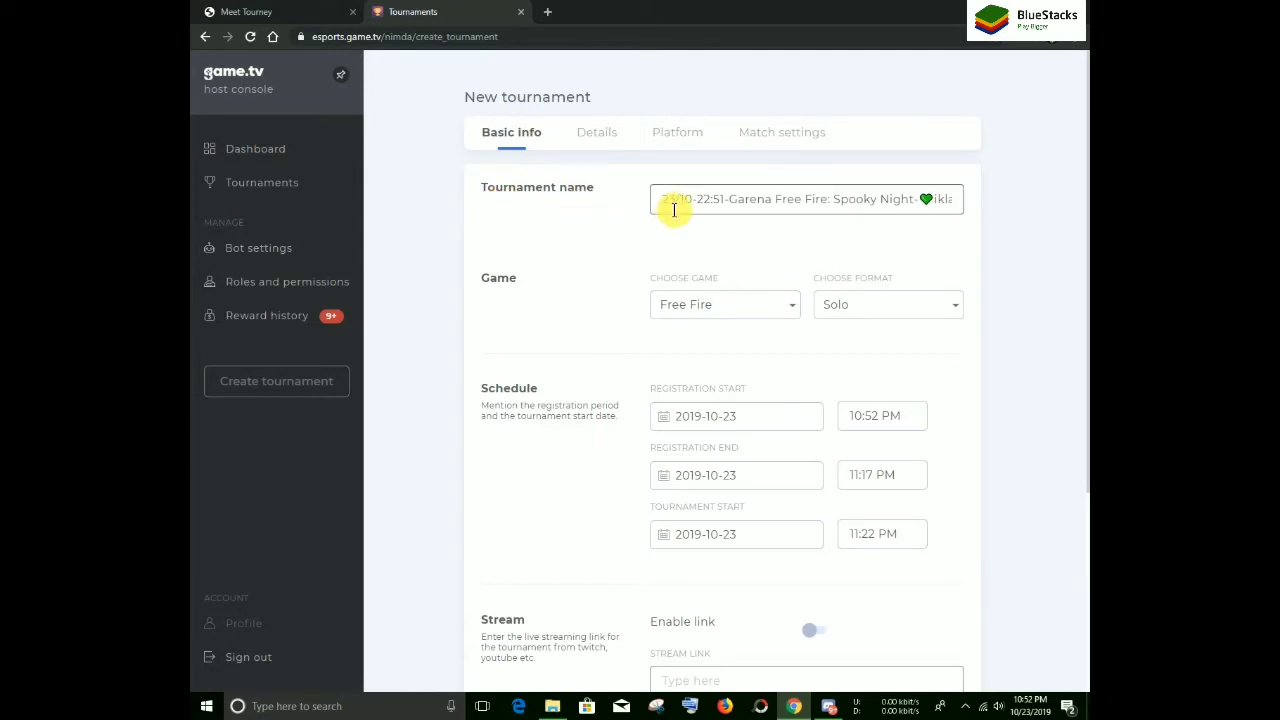
{"action": "key", "text": "ctrl+a"}
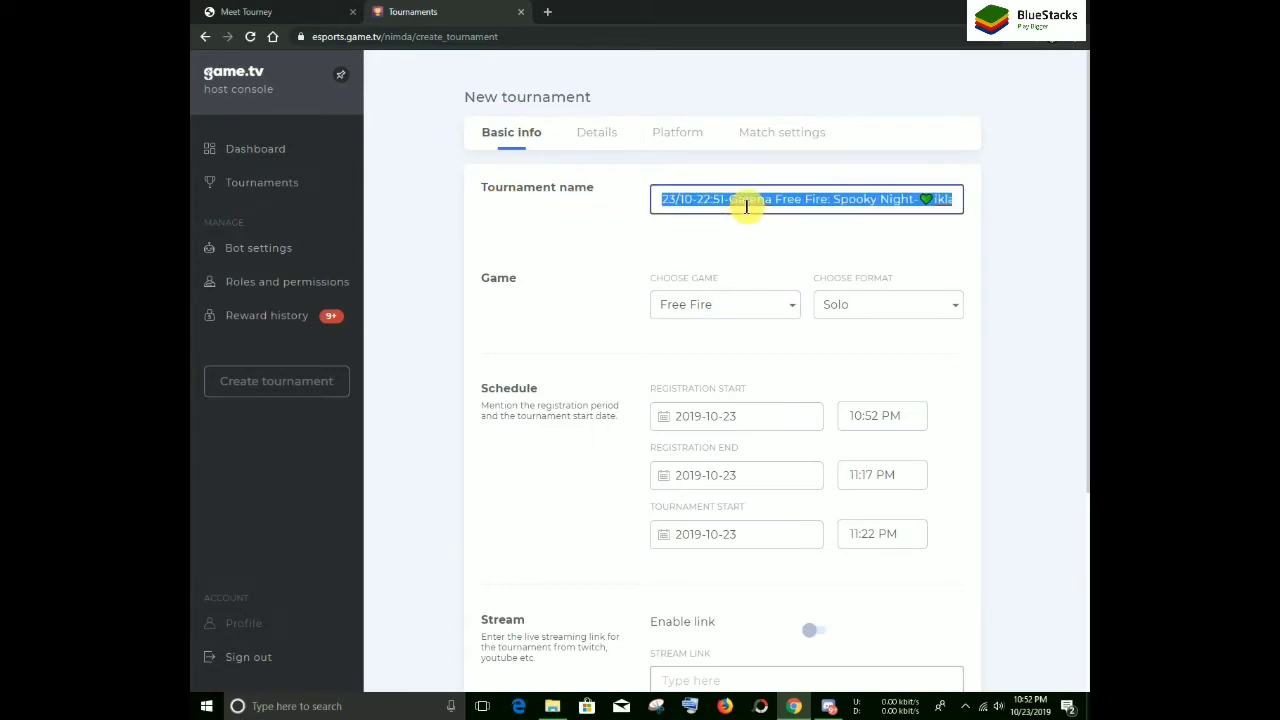
{"action": "type", "text": "Tourney Tutorial"}
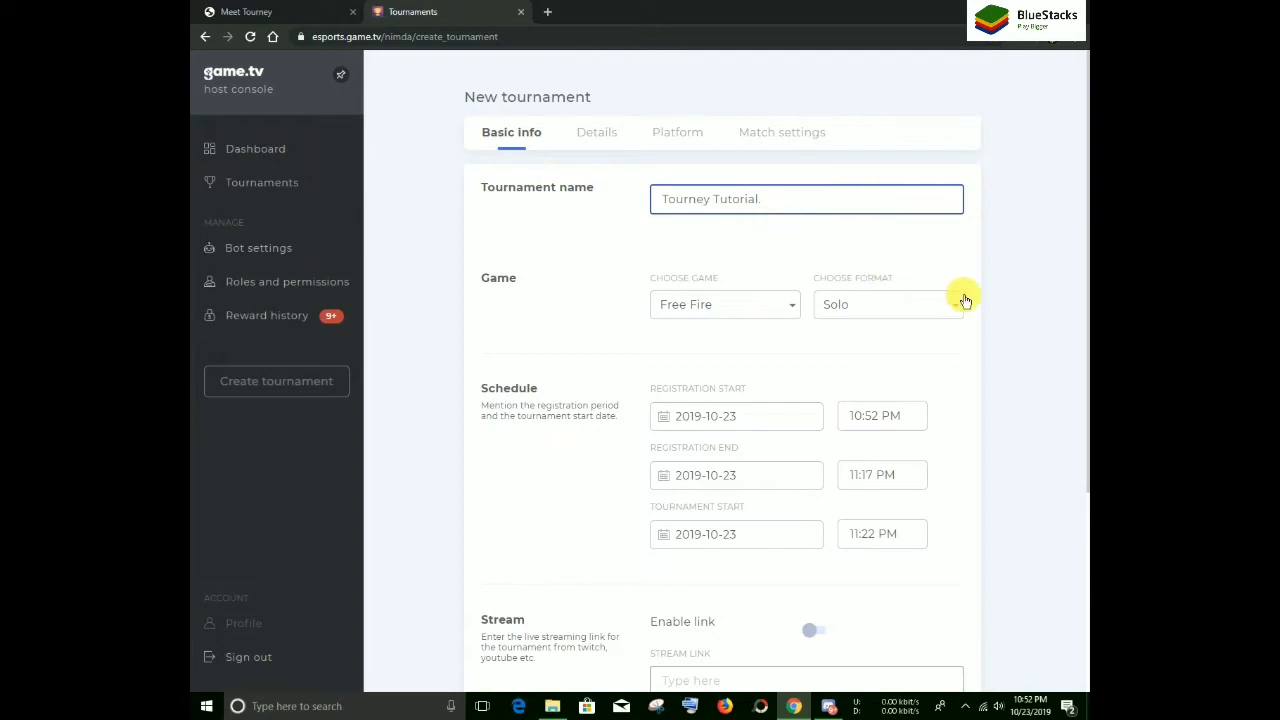
Choose Free Fire as the tournament's game and Solo as its format.
{"action": "left_click", "coordinate": [771, 306]}
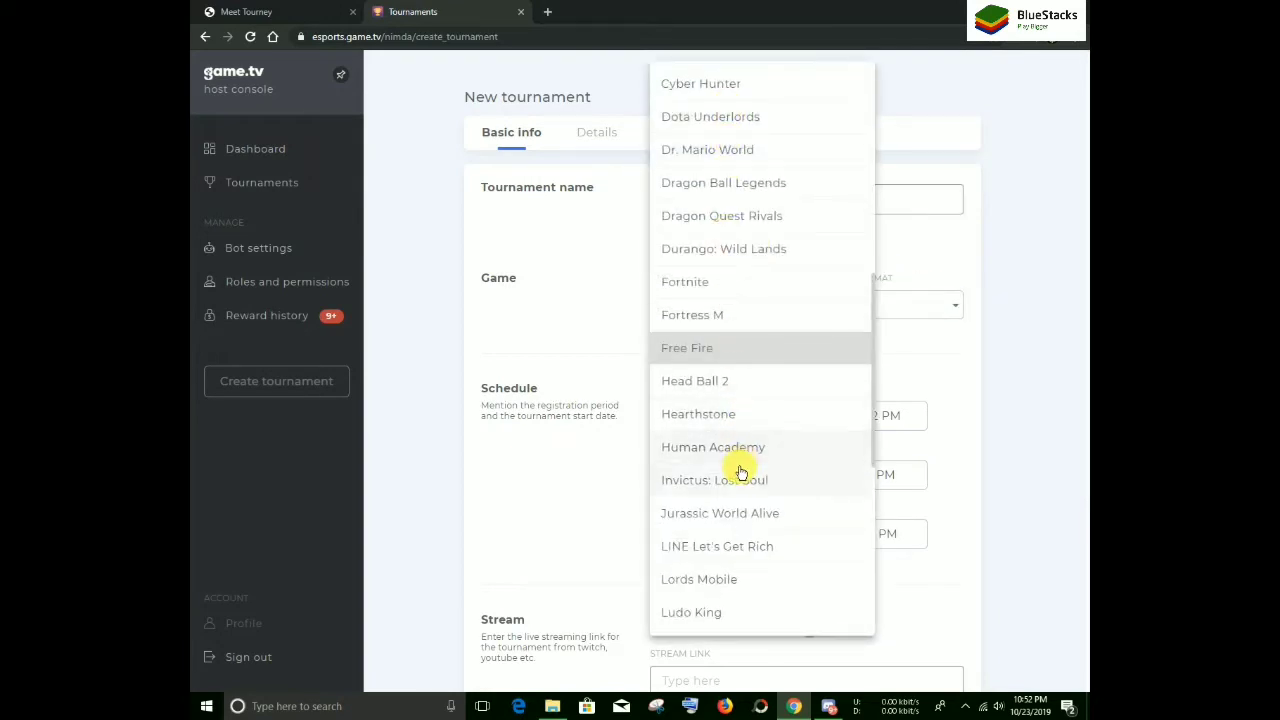
{"action": "left_click", "coordinate": [677, 352]}
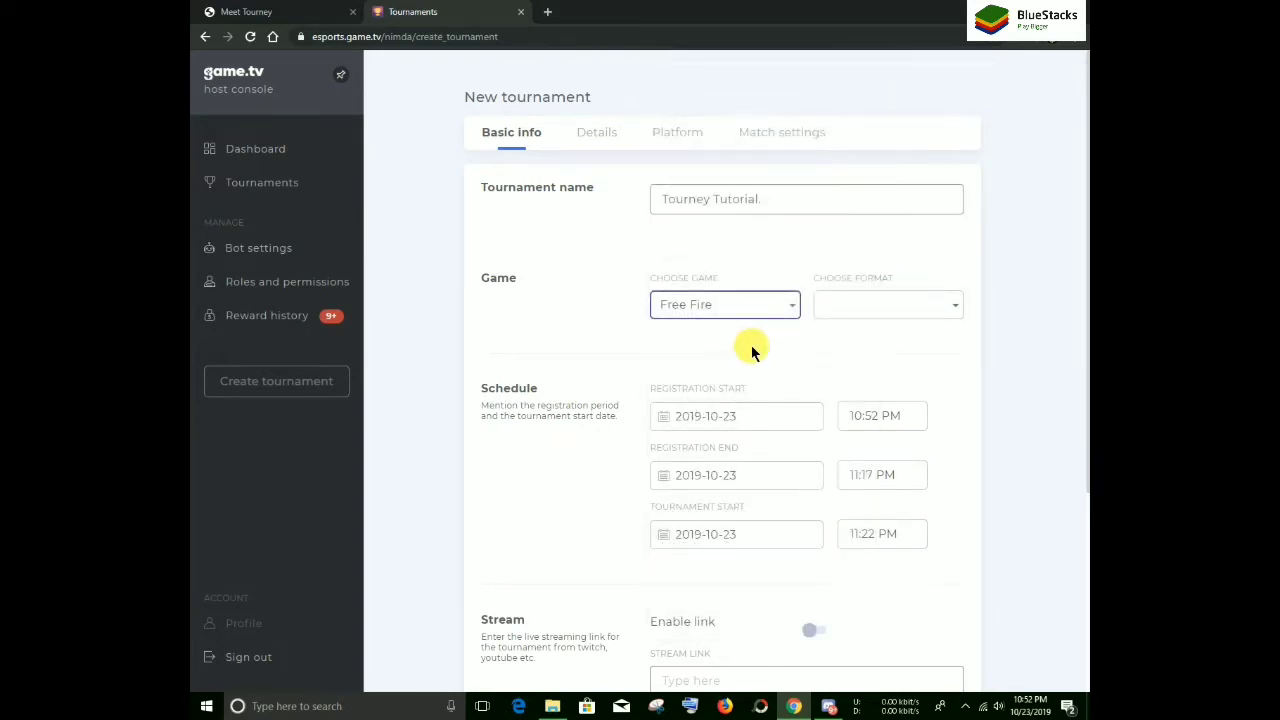
{"action": "left_click", "coordinate": [866, 308]}
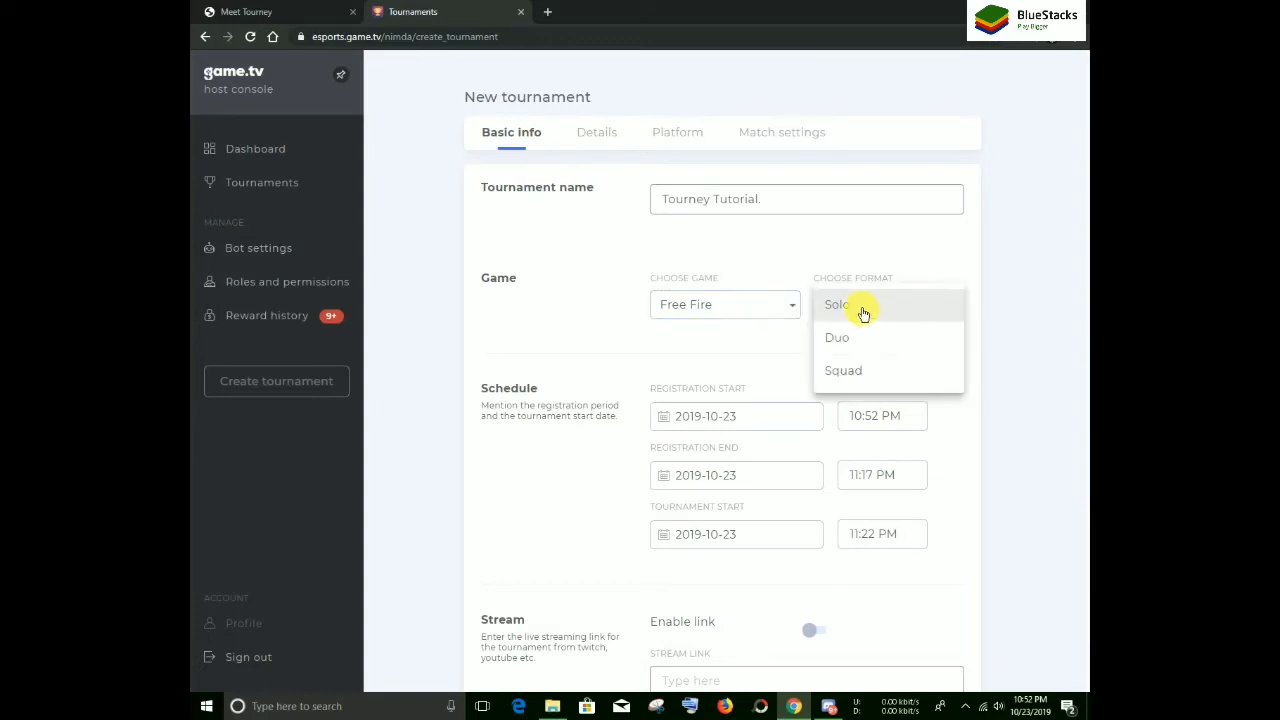
{"action": "left_click", "coordinate": [862, 310]}
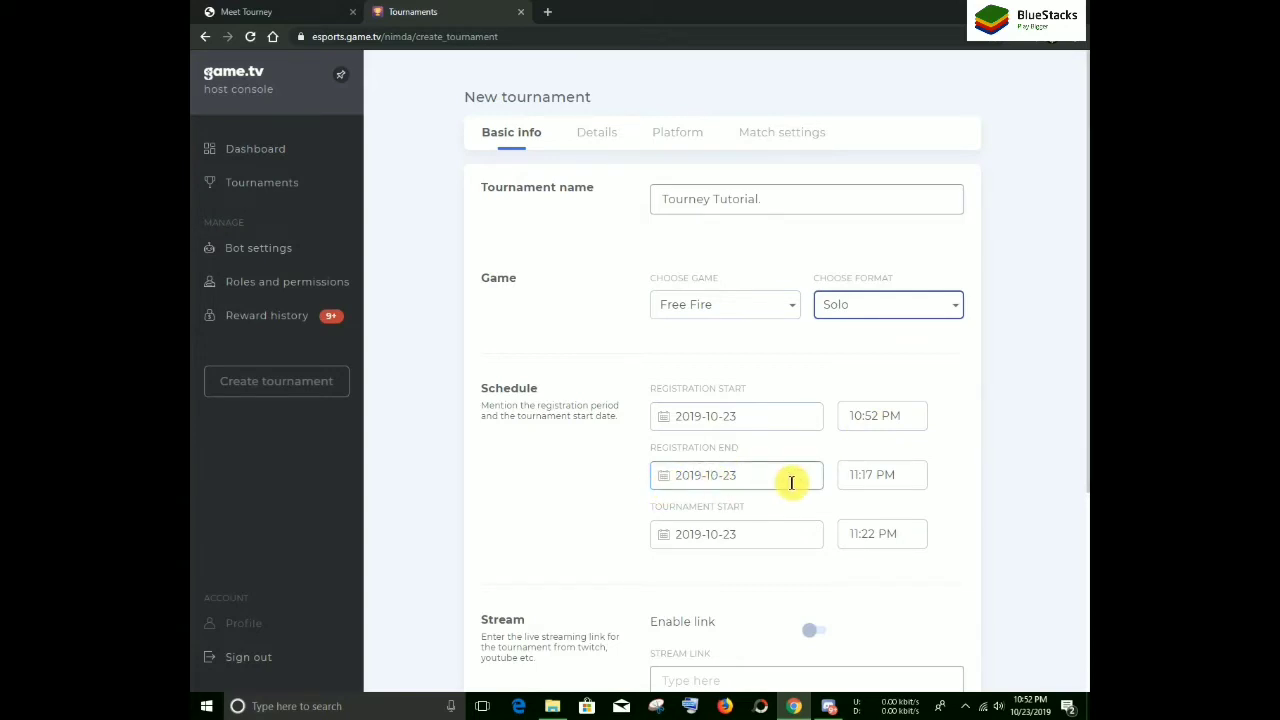
Set the tournament start date to October 23, 2019.
{"action": "left_click", "coordinate": [752, 534]}
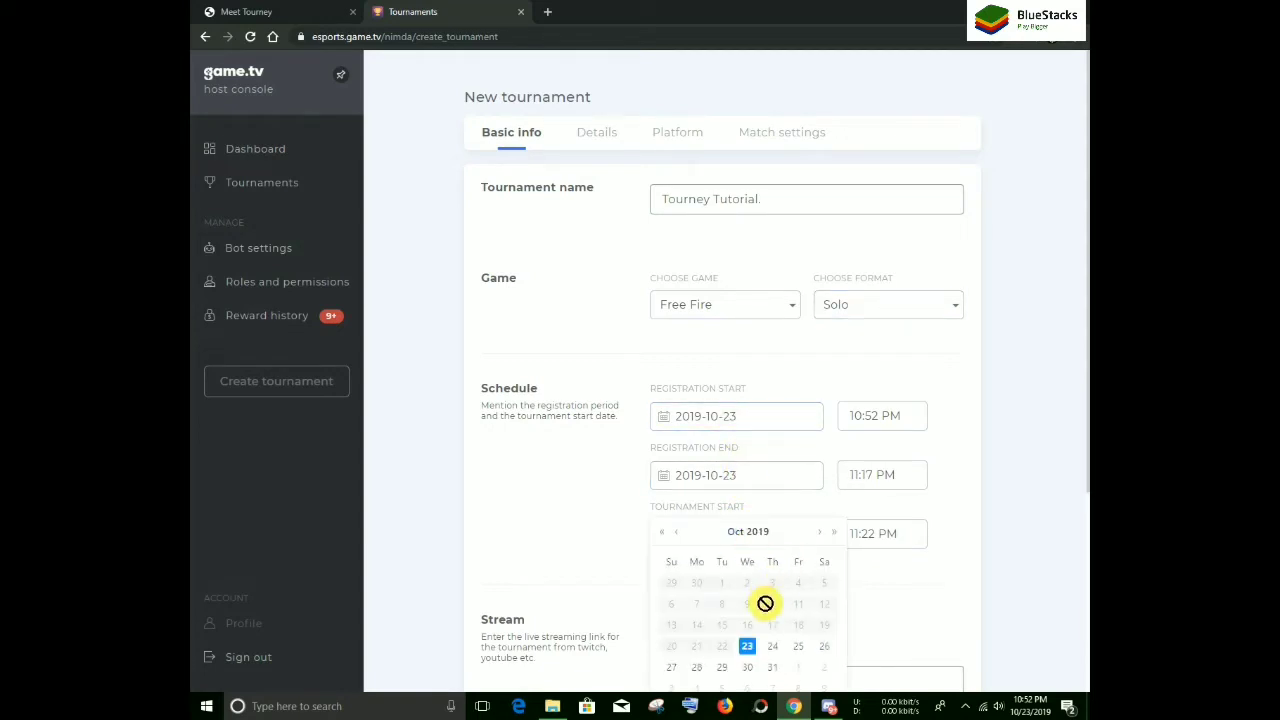
{"action": "scroll", "coordinate": [765, 603], "scroll_direction": "down", "scroll_amount": 2}
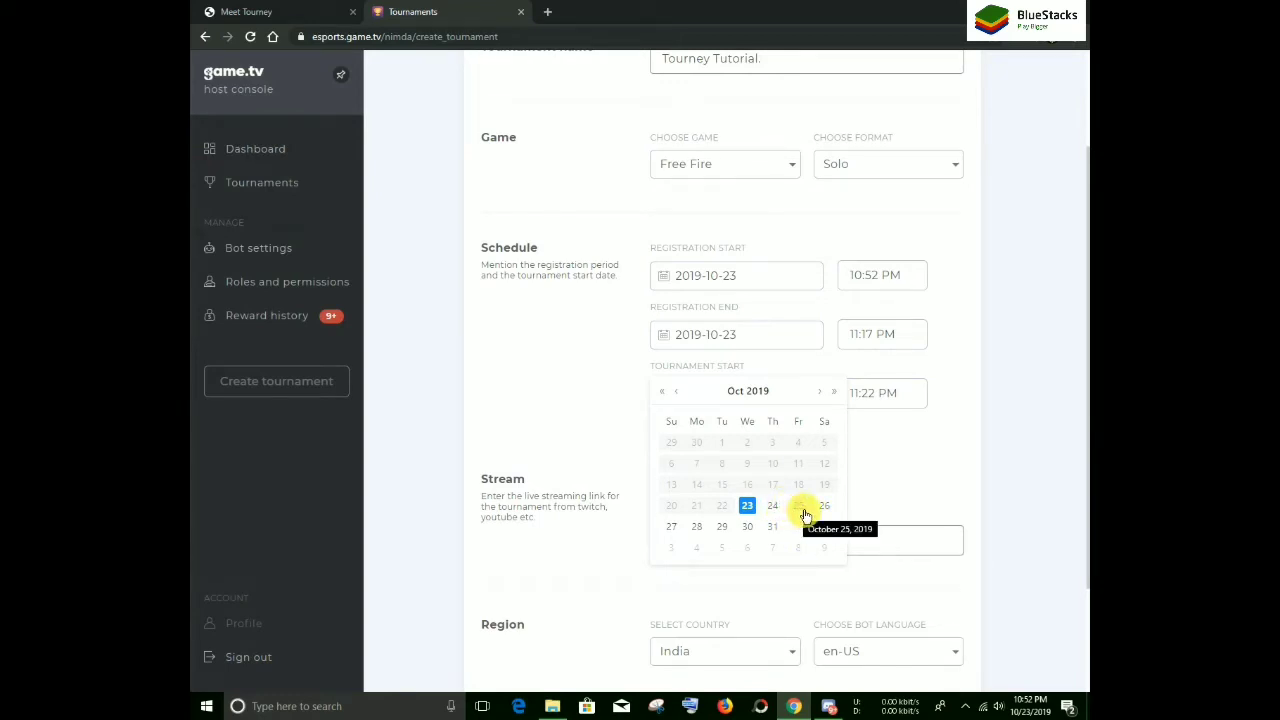
{"action": "left_click", "coordinate": [748, 508]}
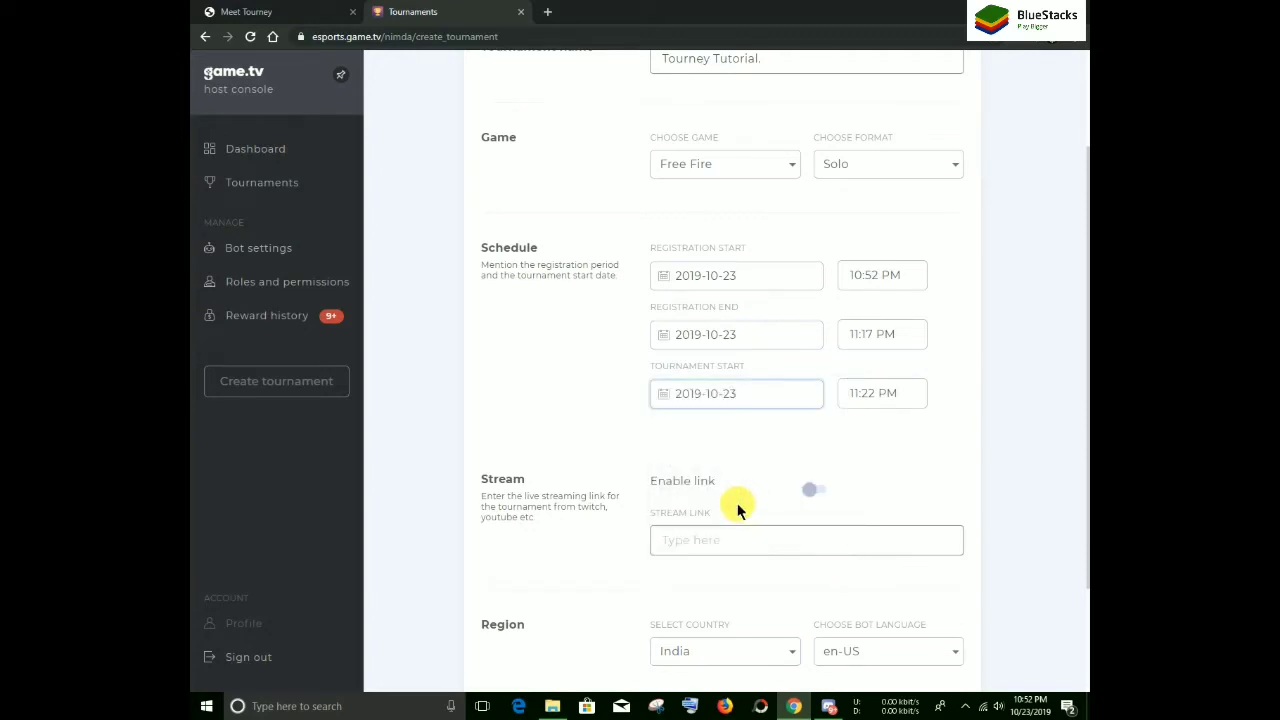
{"action": "left_click", "coordinate": [809, 491]}
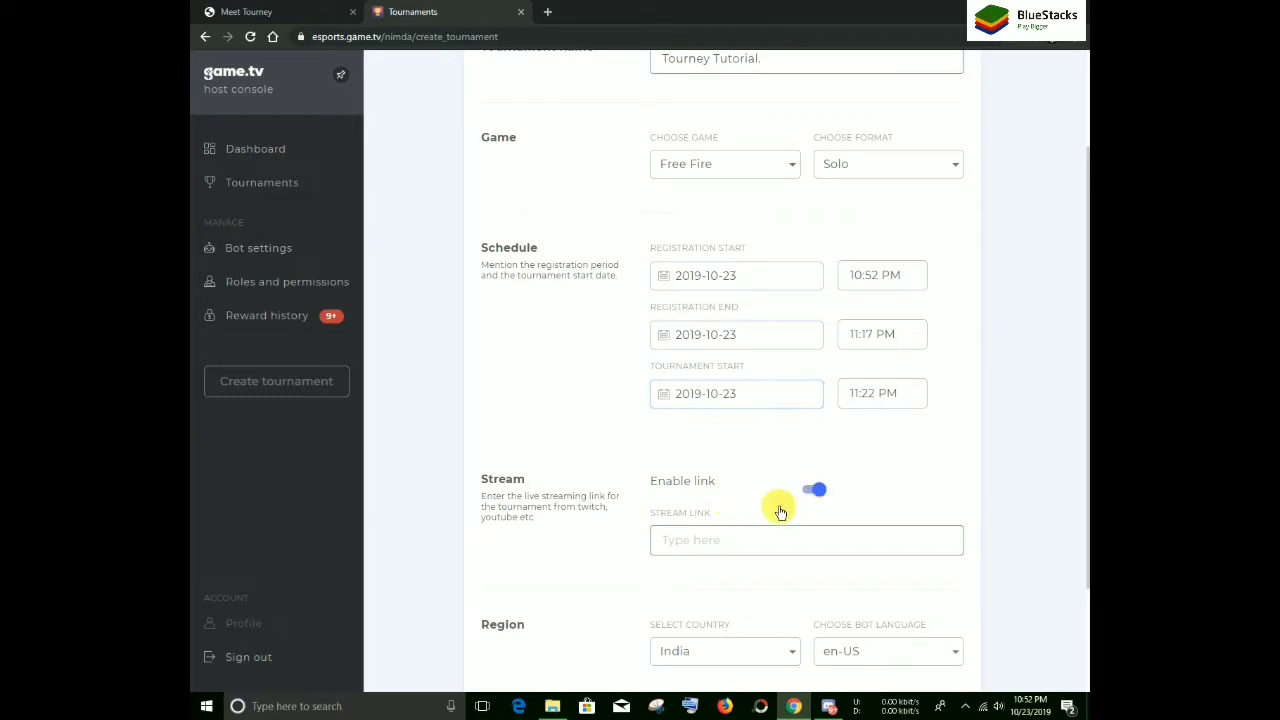
{"action": "left_click", "coordinate": [690, 537]}
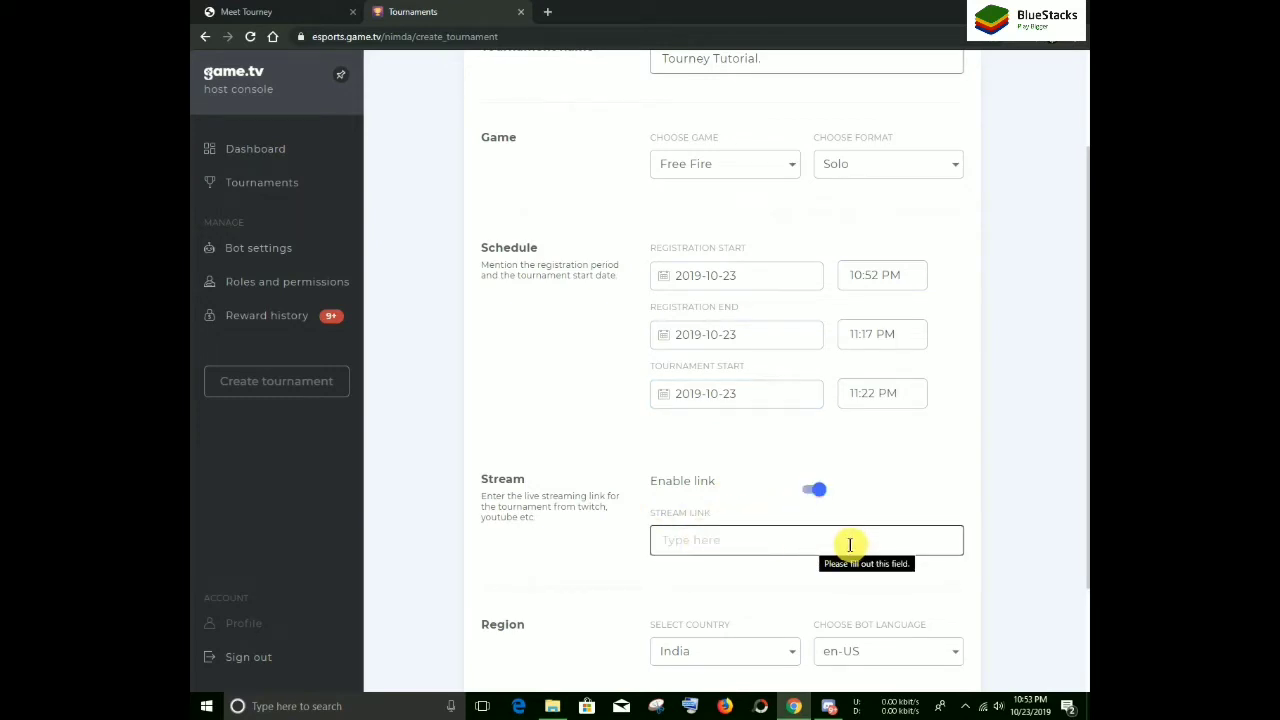
{"action": "left_click", "coordinate": [816, 495]}
Keep the default region, description, rules and prizes, and advance through the tournament details to the platform settings.
{"action": "scroll", "coordinate": [818, 500], "scroll_direction": "down", "scroll_amount": 3}
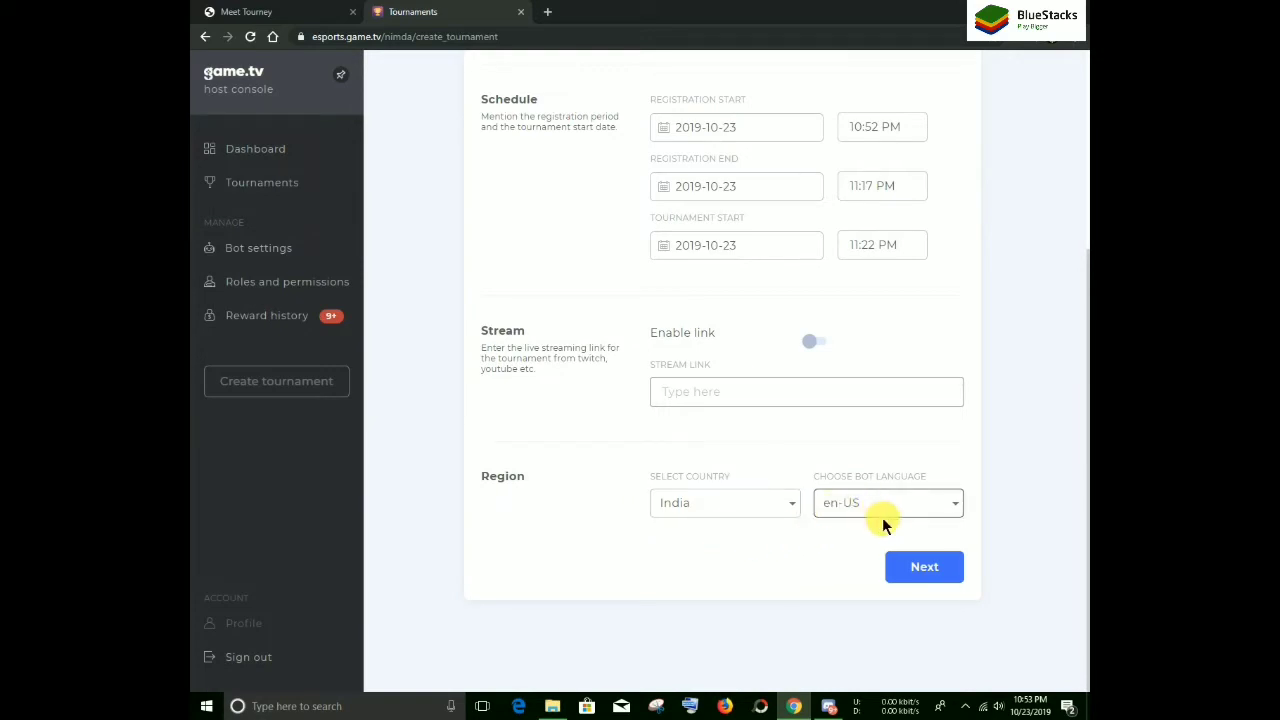
{"action": "left_click", "coordinate": [925, 569]}
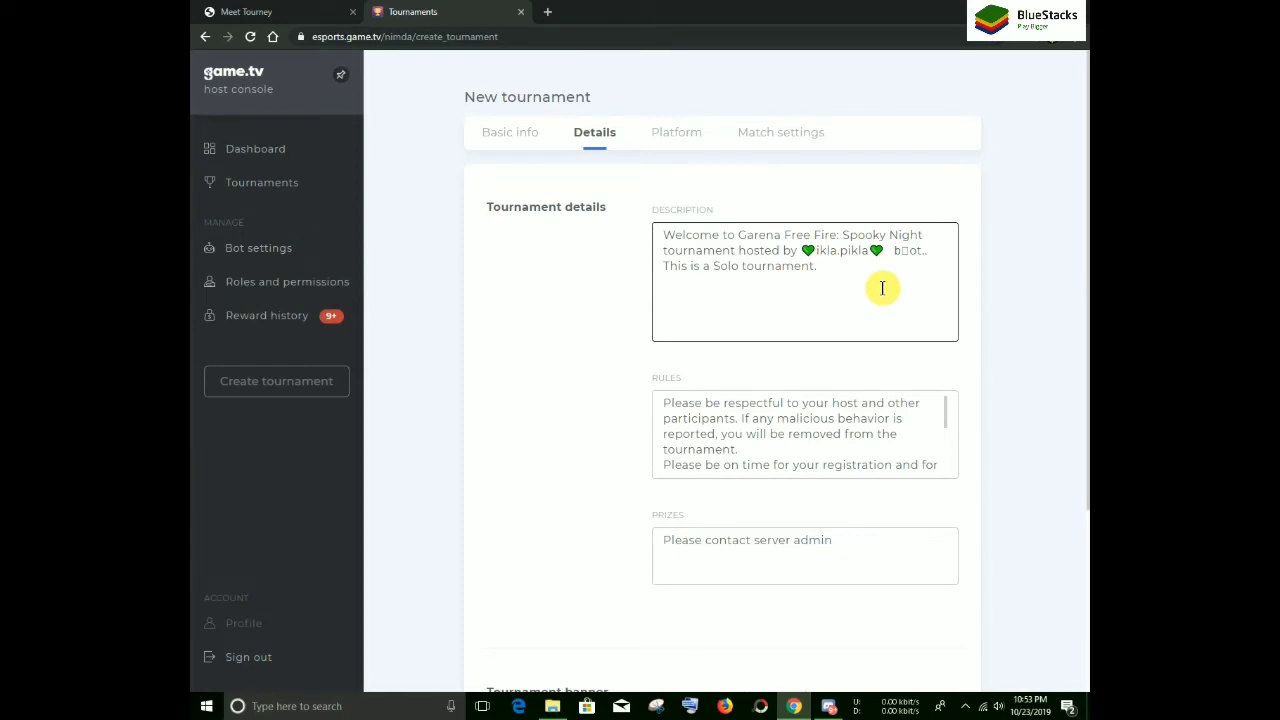
{"action": "scroll", "coordinate": [882, 288], "scroll_direction": "down", "scroll_amount": 1}
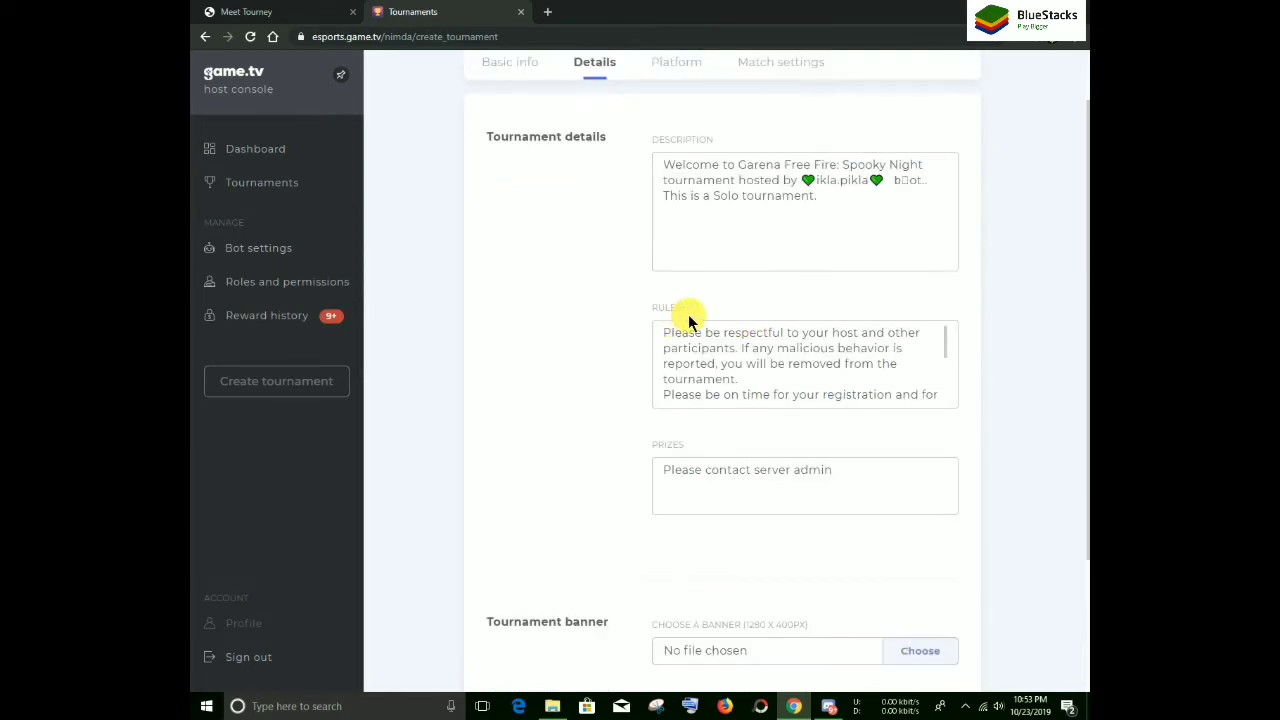
{"action": "left_click", "coordinate": [684, 363]}
{"action": "scroll", "coordinate": [762, 370], "scroll_direction": "down", "scroll_amount": 3}
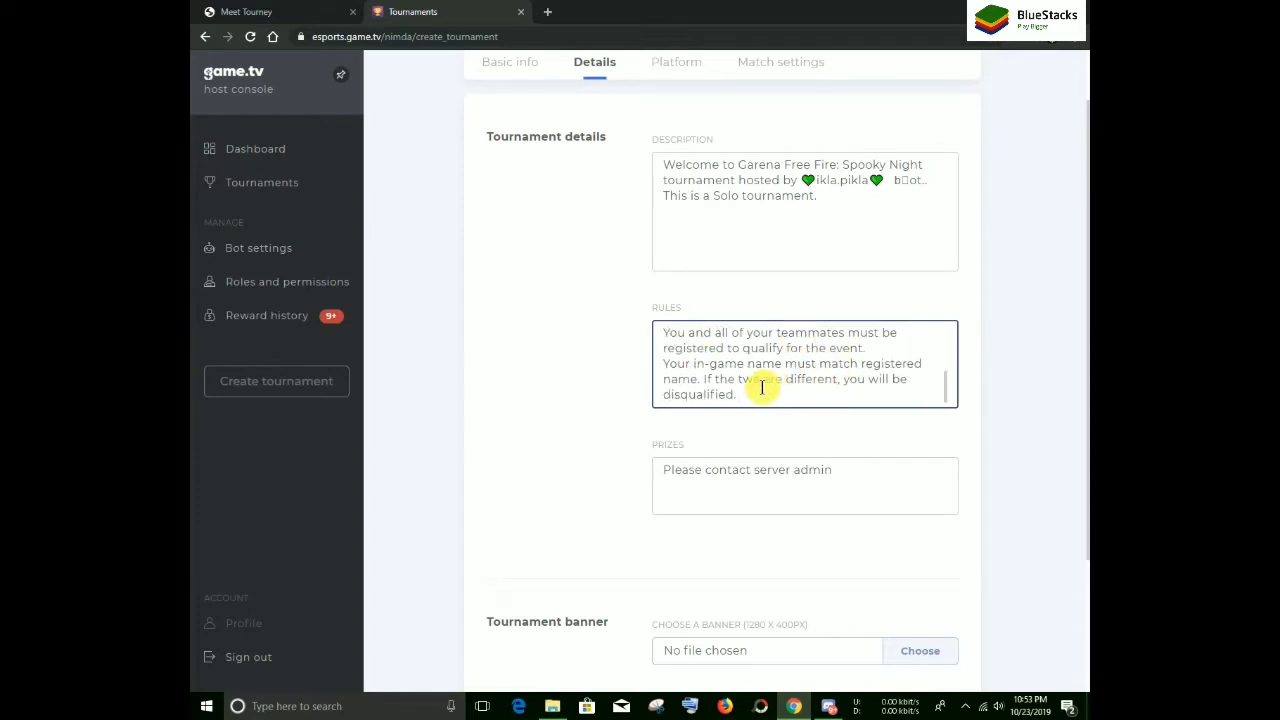
{"action": "left_click", "coordinate": [666, 465]}
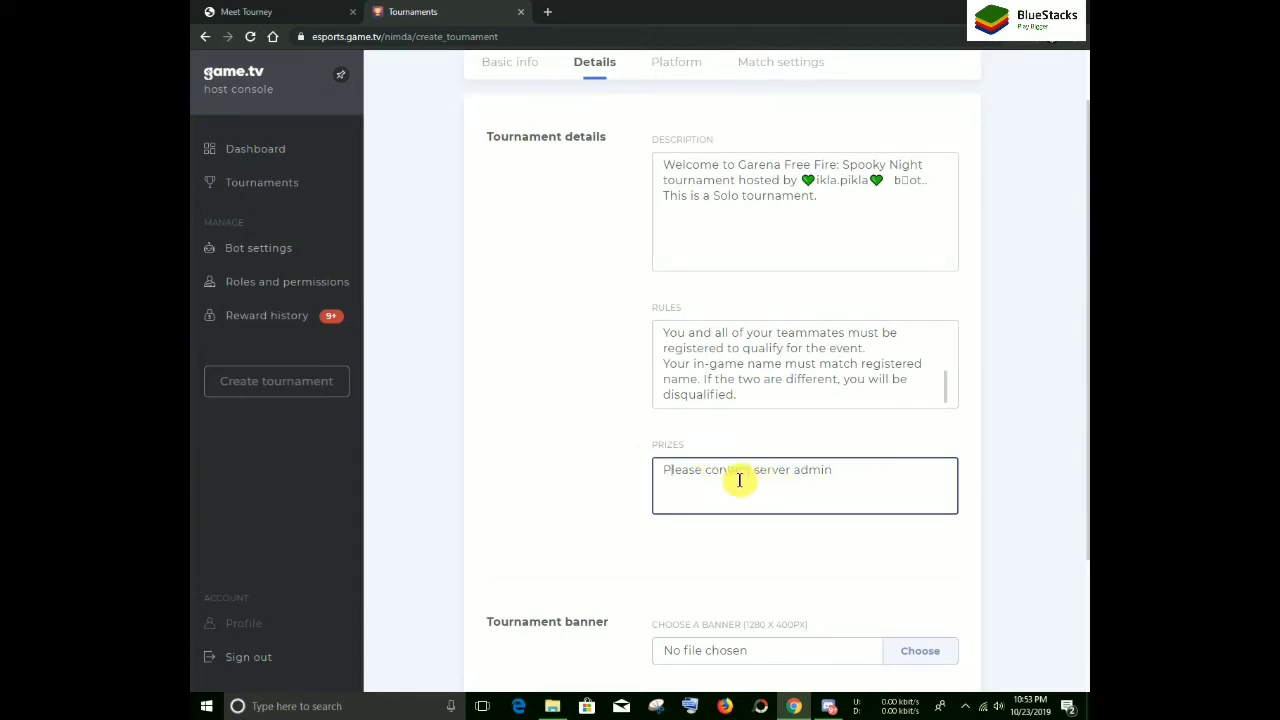
{"action": "scroll", "coordinate": [797, 484], "scroll_direction": "down", "scroll_amount": 3}
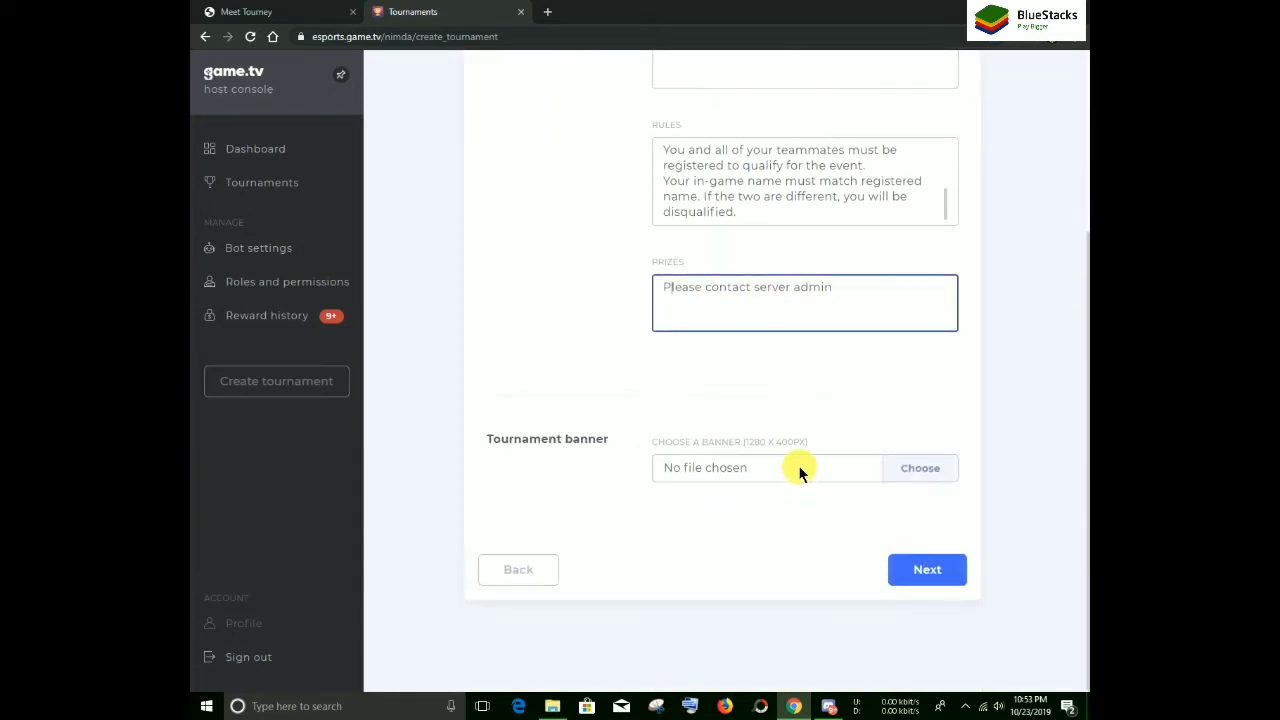
{"action": "left_click", "coordinate": [930, 570]}
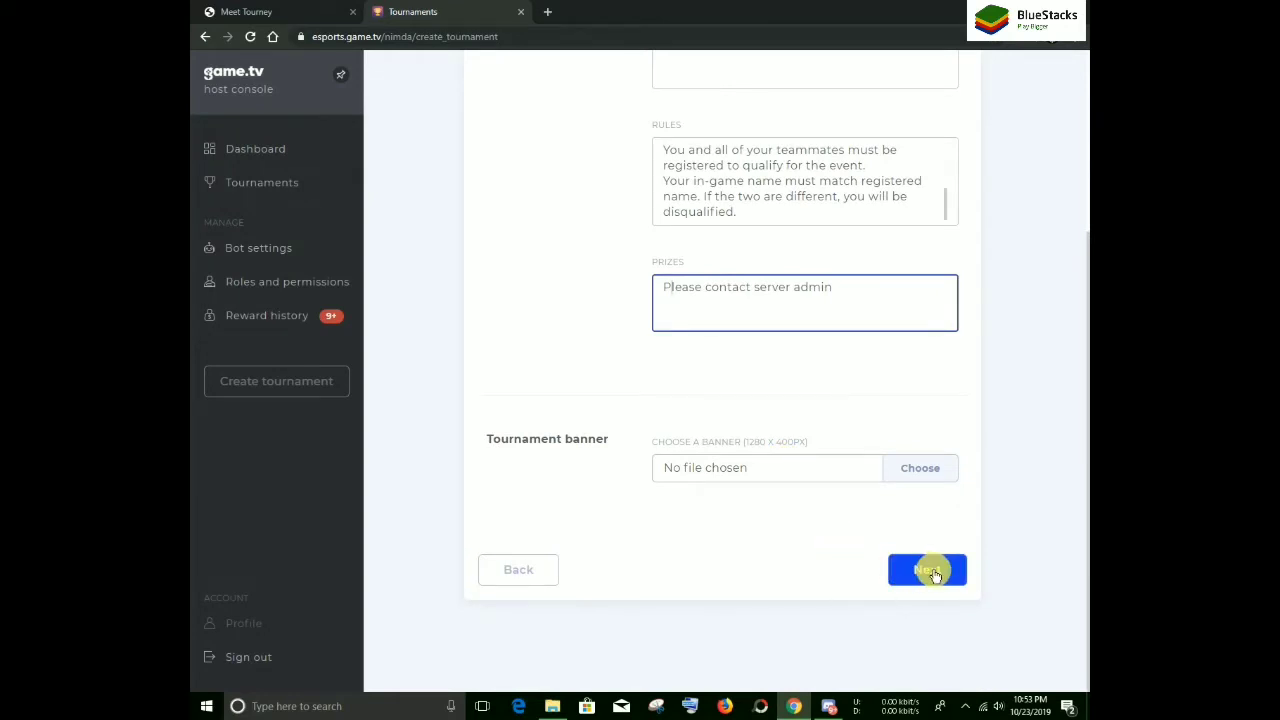
{"action": "left_click", "coordinate": [904, 577]}
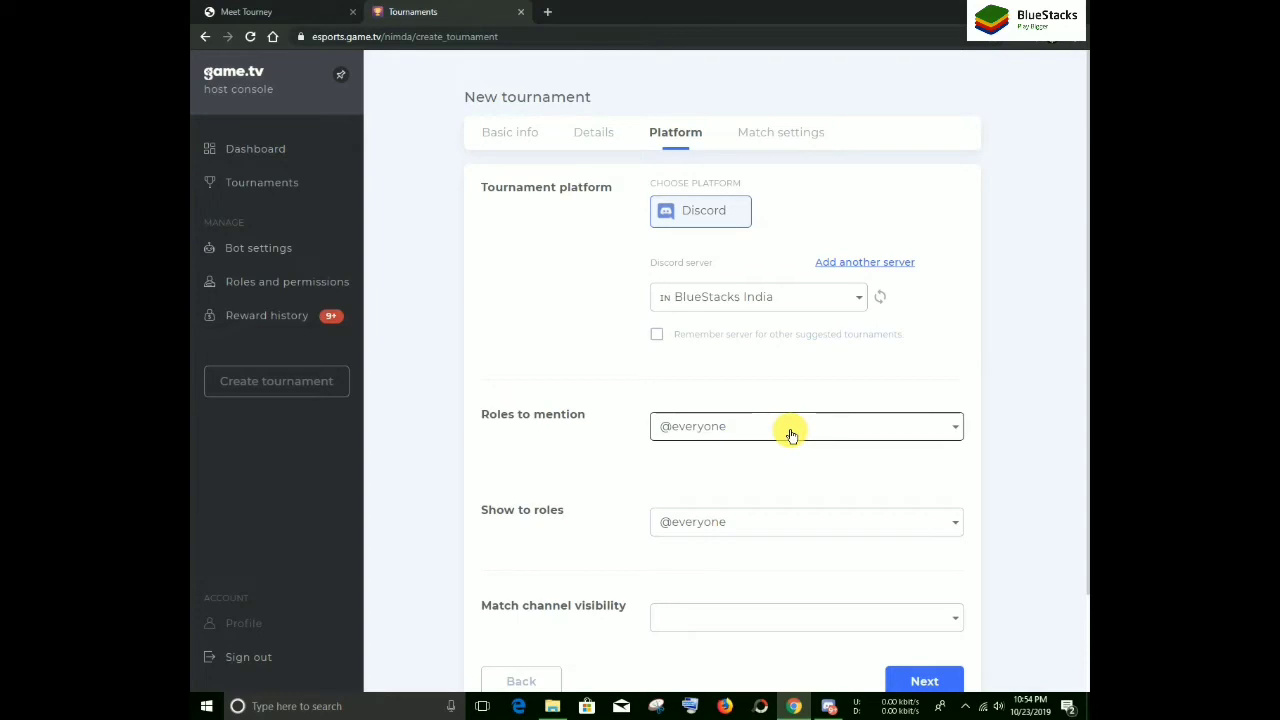
Choose FreeFire as the role to mention and assign that role to all participants.
{"action": "left_click", "coordinate": [826, 436]}
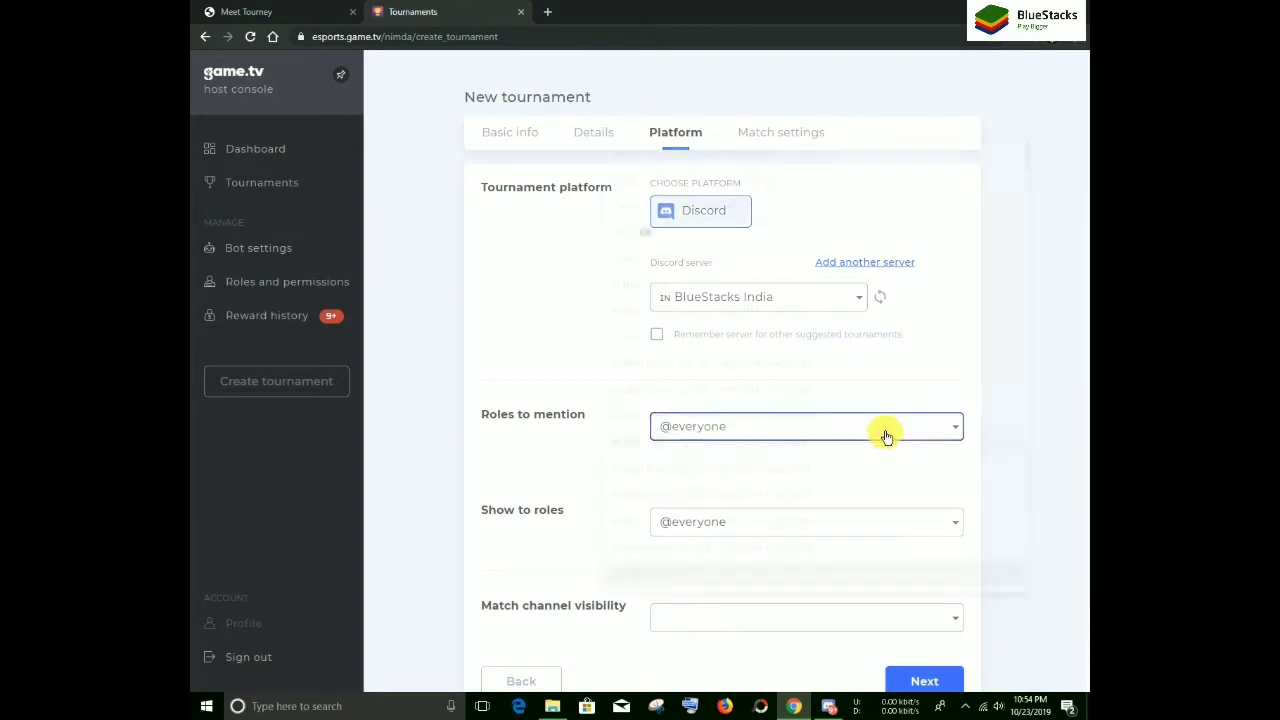
{"action": "scroll", "coordinate": [789, 391], "scroll_direction": "down", "scroll_amount": 13}
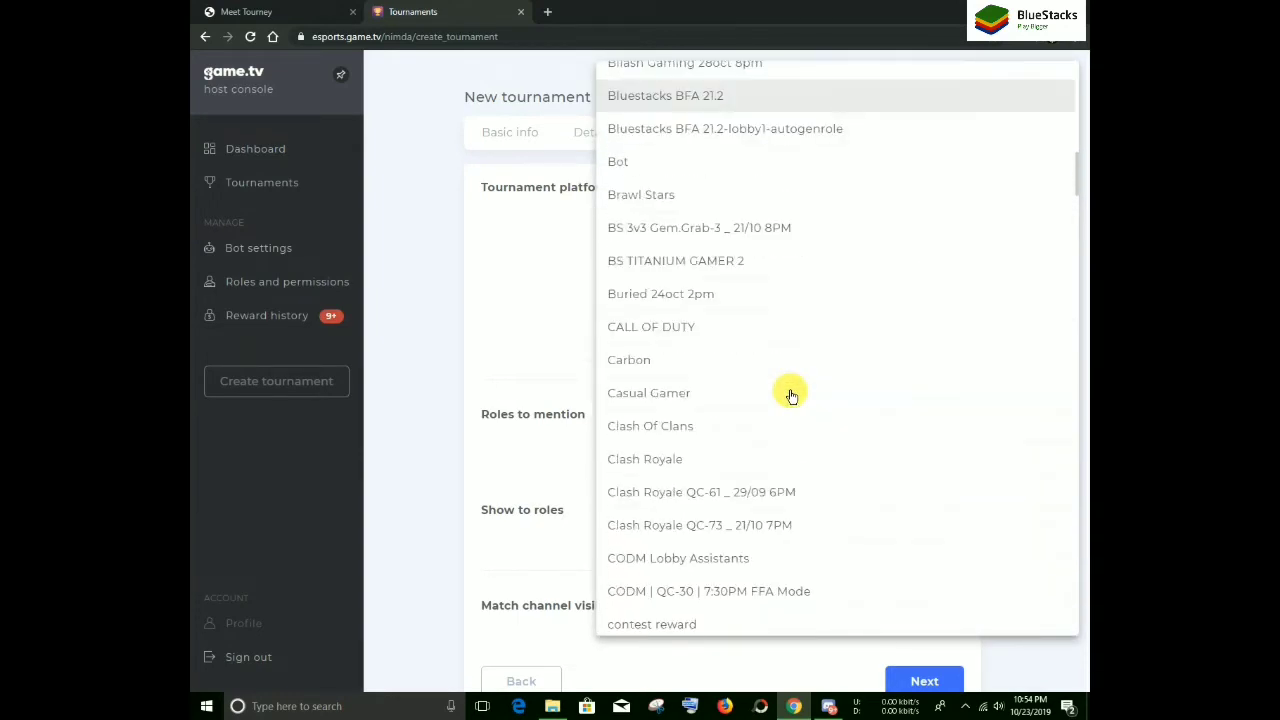
{"action": "scroll", "coordinate": [790, 395], "scroll_direction": "down", "scroll_amount": 6}
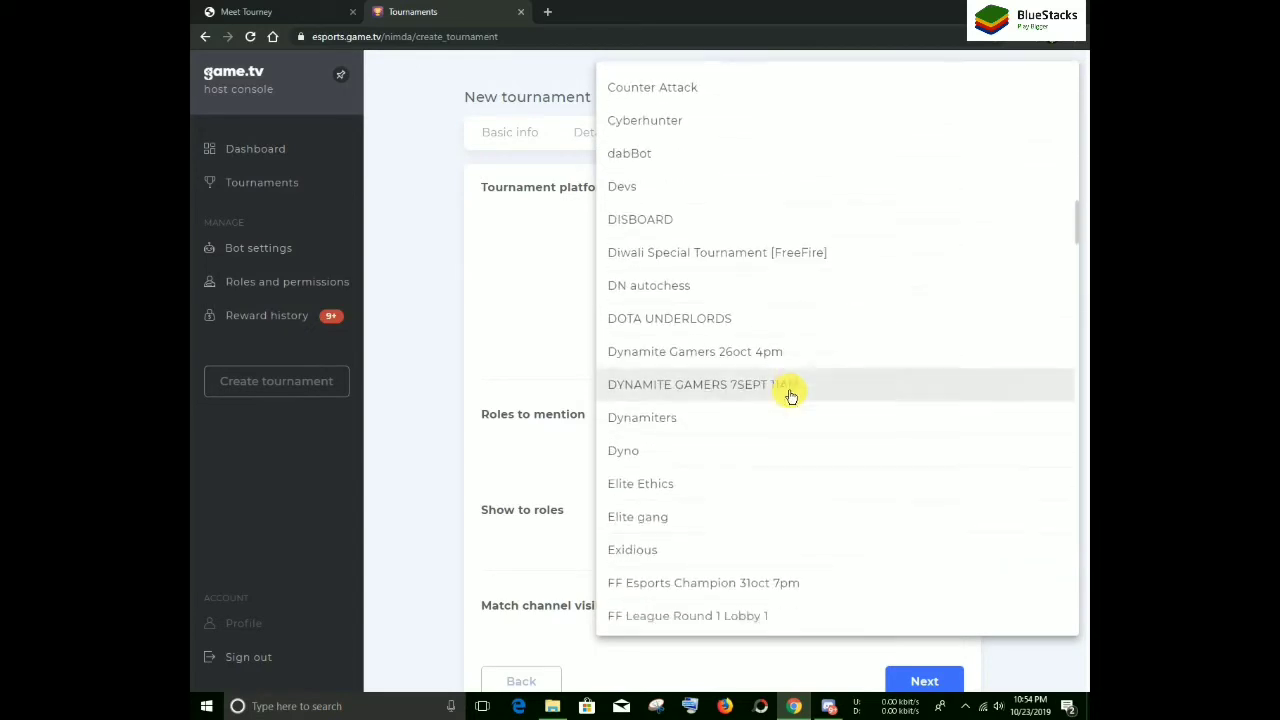
{"action": "scroll", "coordinate": [790, 393], "scroll_direction": "down", "scroll_amount": 3}
{"action": "left_click", "coordinate": [645, 456]}
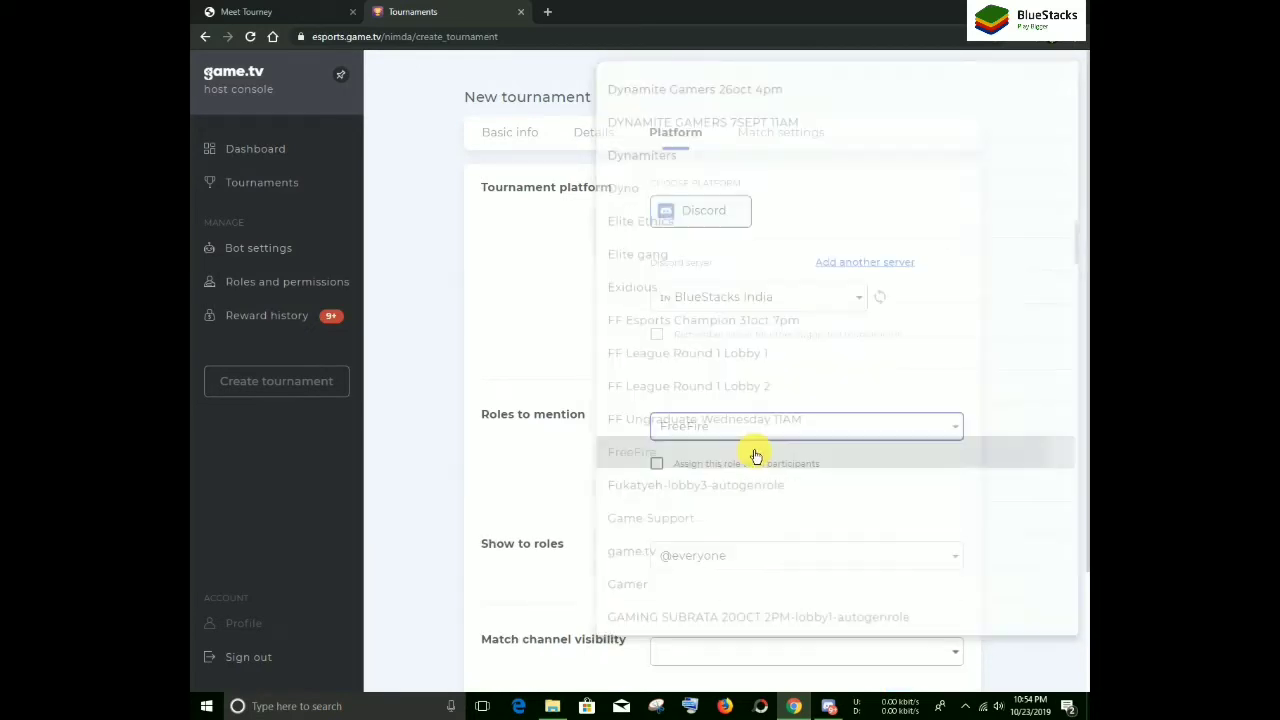
{"action": "left_click", "coordinate": [660, 466]}
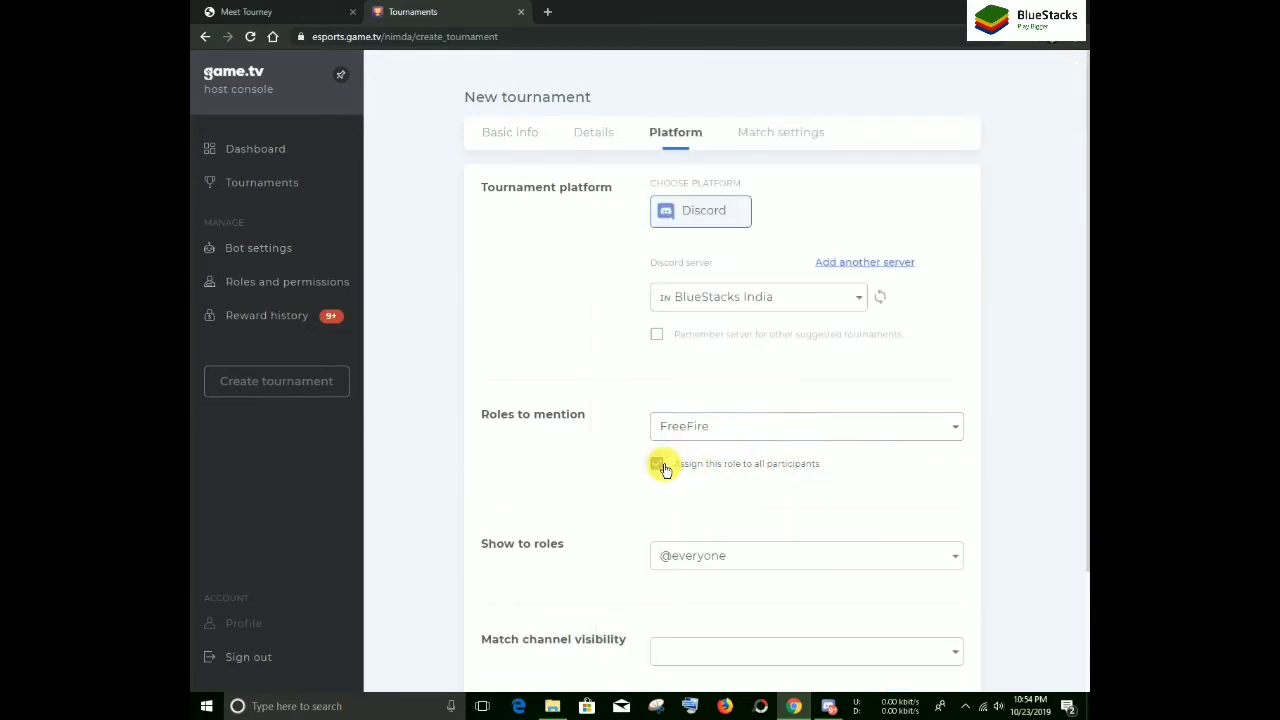
Set the match channel visibility to the Community Warriors role.
{"action": "scroll", "coordinate": [757, 483], "scroll_direction": "down", "scroll_amount": 2}
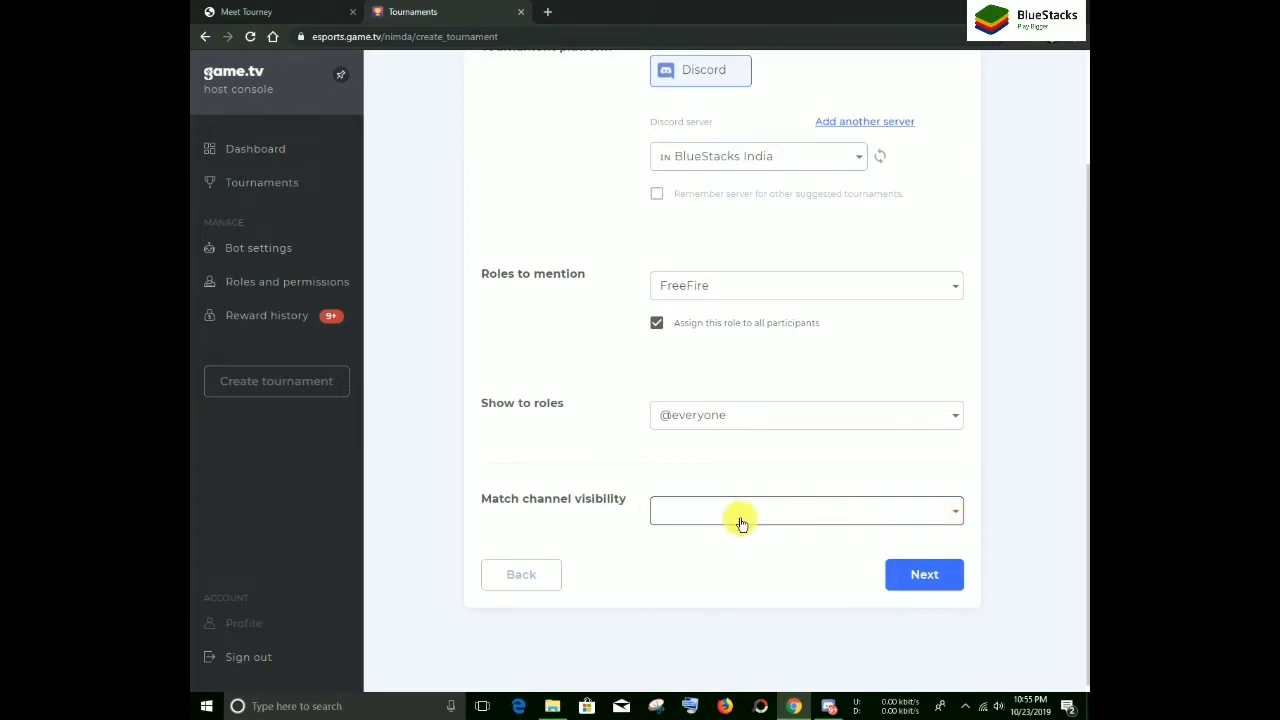
{"action": "left_click", "coordinate": [840, 510]}
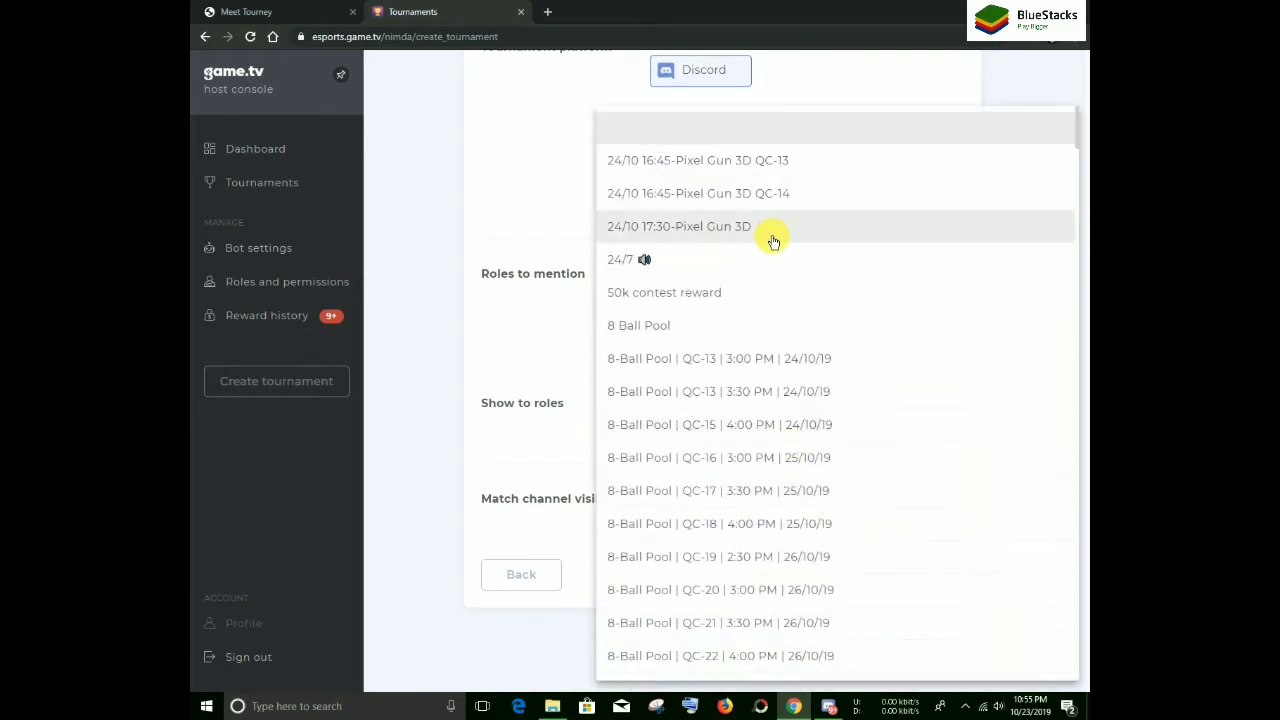
{"action": "scroll", "coordinate": [774, 438], "scroll_direction": "down", "scroll_amount": 5}
{"action": "scroll", "coordinate": [774, 438], "scroll_direction": "down", "scroll_amount": 15}
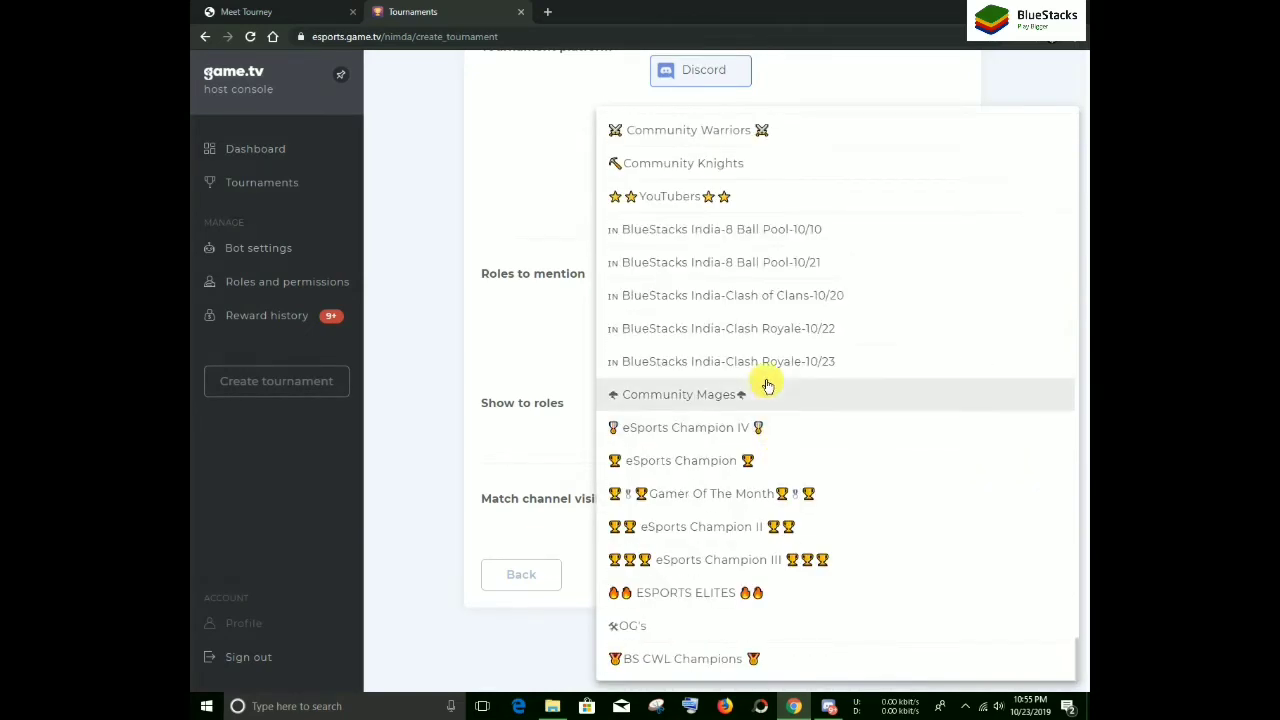
{"action": "scroll", "coordinate": [722, 317], "scroll_direction": "up", "scroll_amount": 2}
{"action": "left_click", "coordinate": [694, 345]}
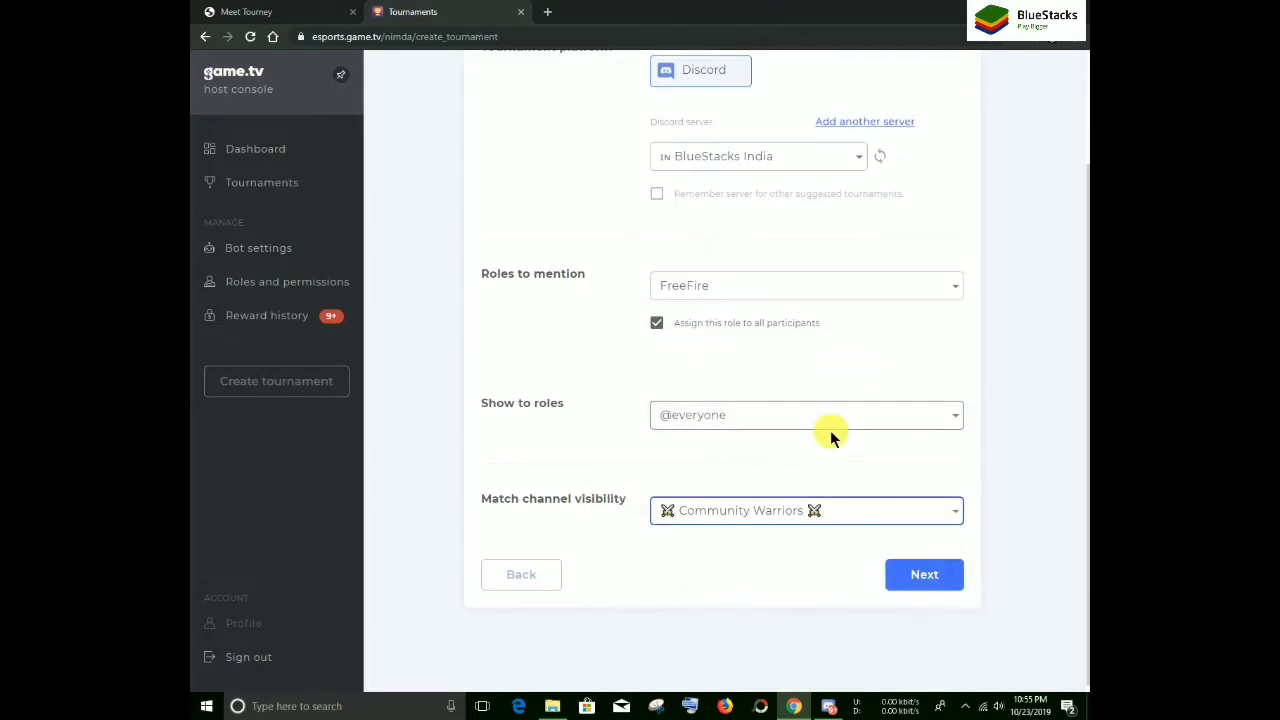
Continue to the match settings and set the maximum players/teams allowed to 20.
{"action": "scroll", "coordinate": [920, 577], "scroll_direction": "up", "scroll_amount": 5}
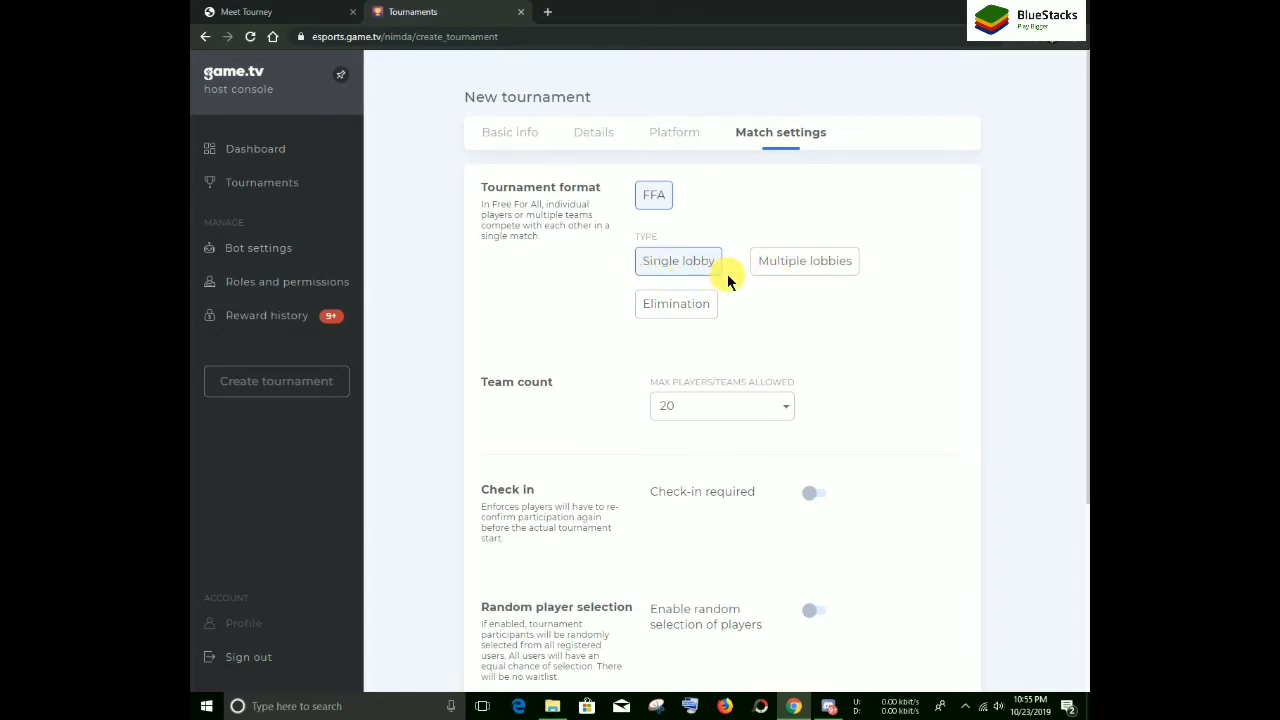
{"action": "left_click", "coordinate": [732, 418]}
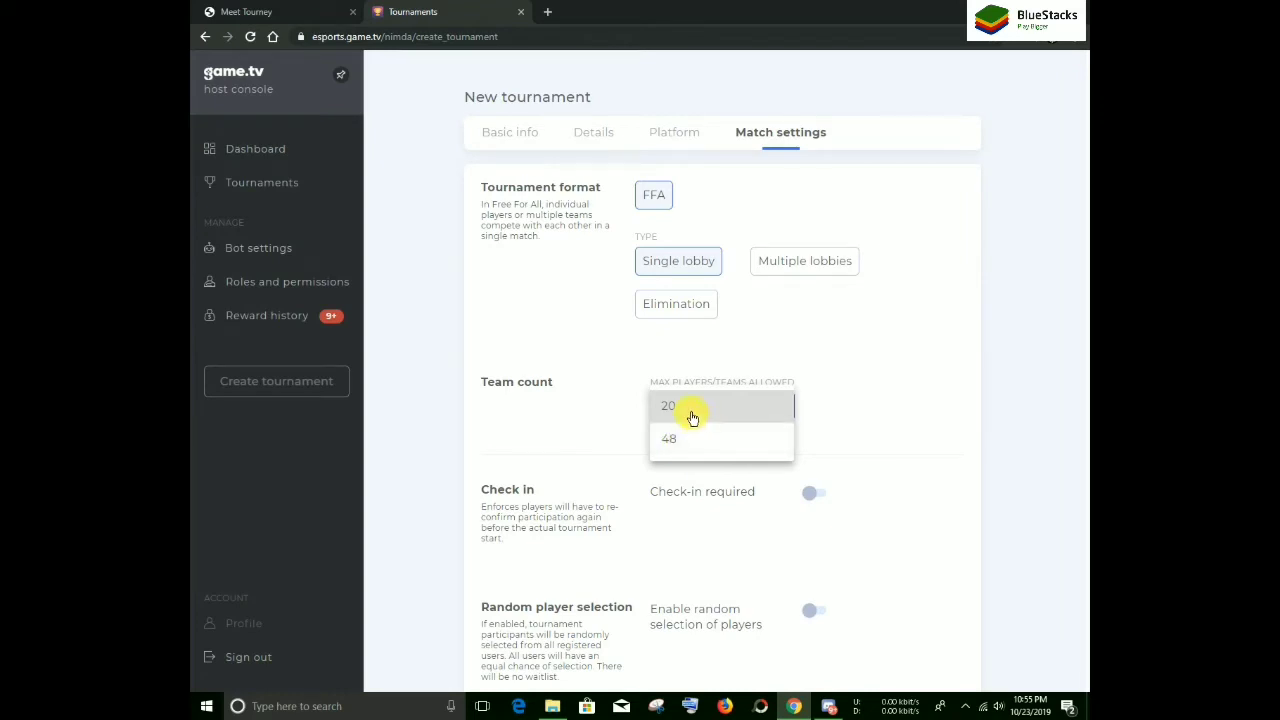
{"action": "left_click", "coordinate": [690, 415]}
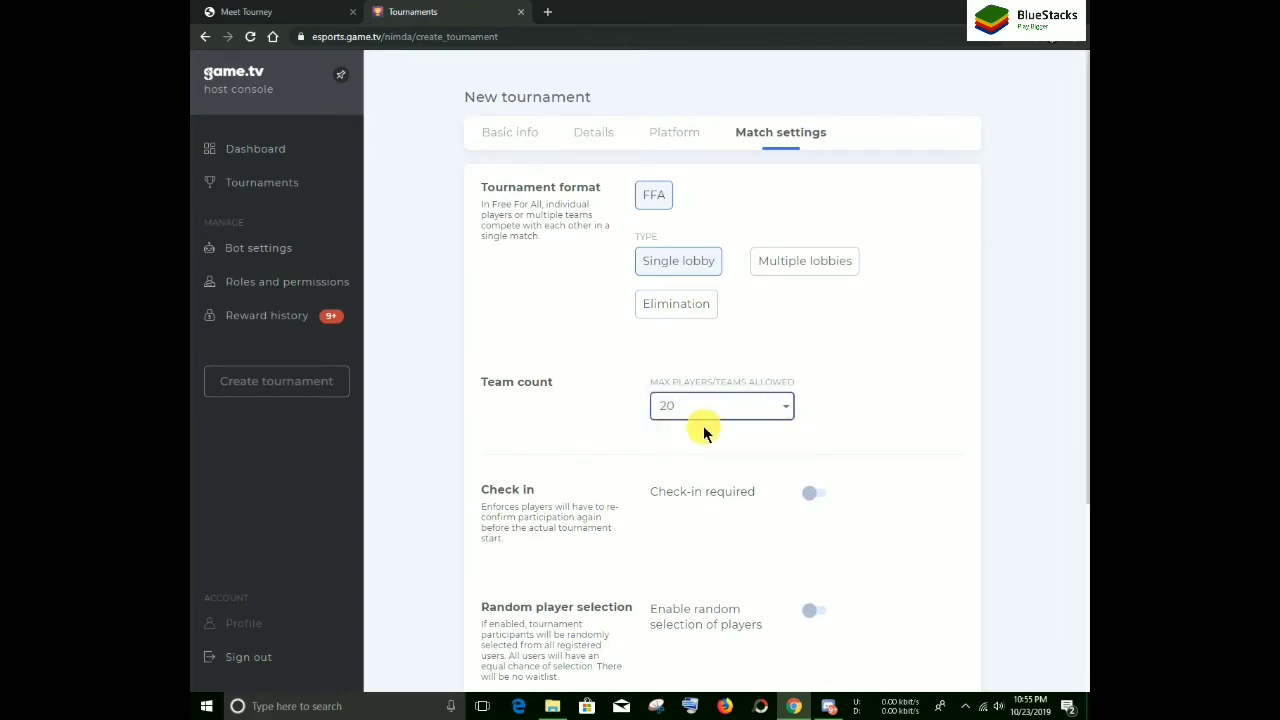
{"action": "scroll", "coordinate": [790, 432], "scroll_direction": "down", "scroll_amount": 3}
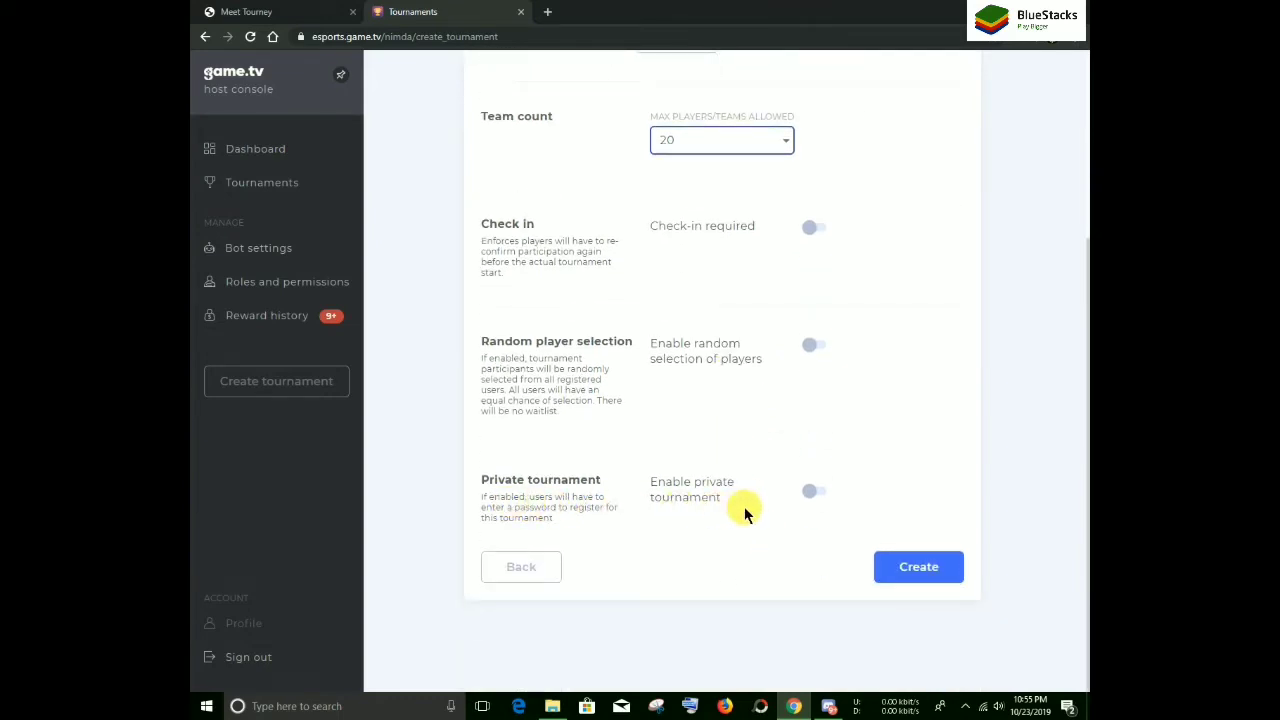
{"action": "left_click", "coordinate": [811, 492]}
{"action": "left_click", "coordinate": [709, 549]}
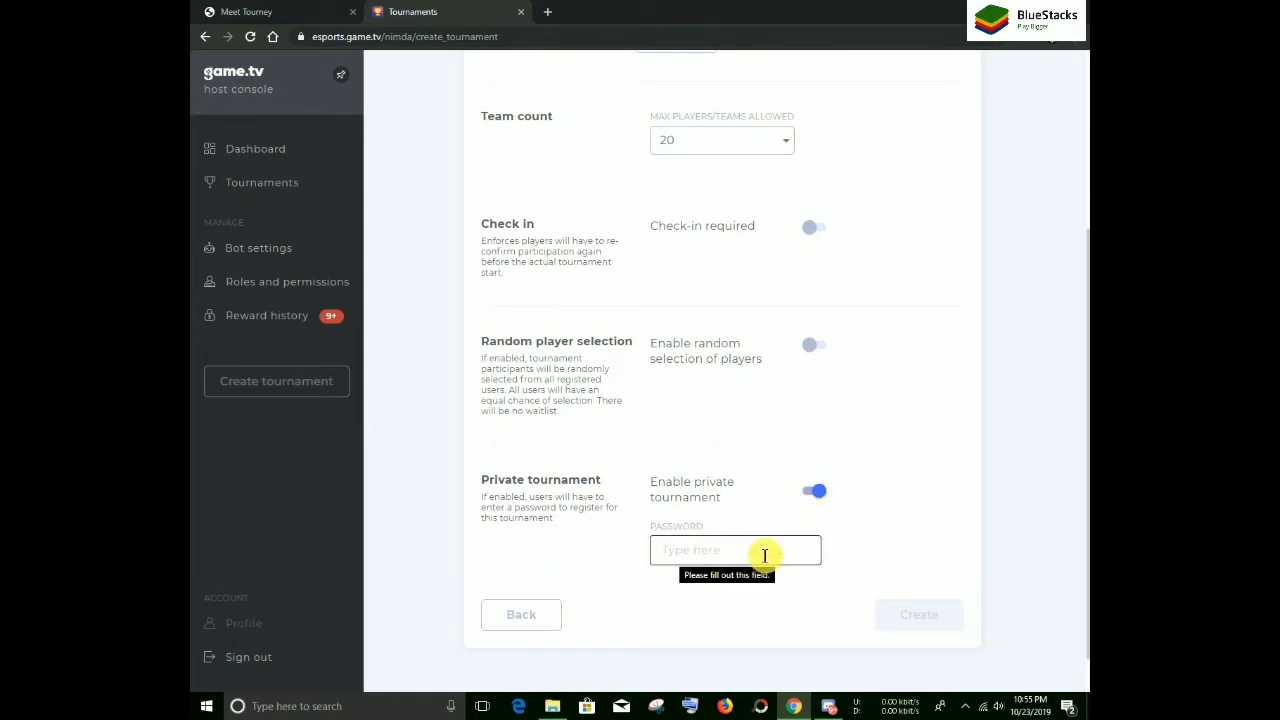
{"action": "left_click", "coordinate": [805, 494]}
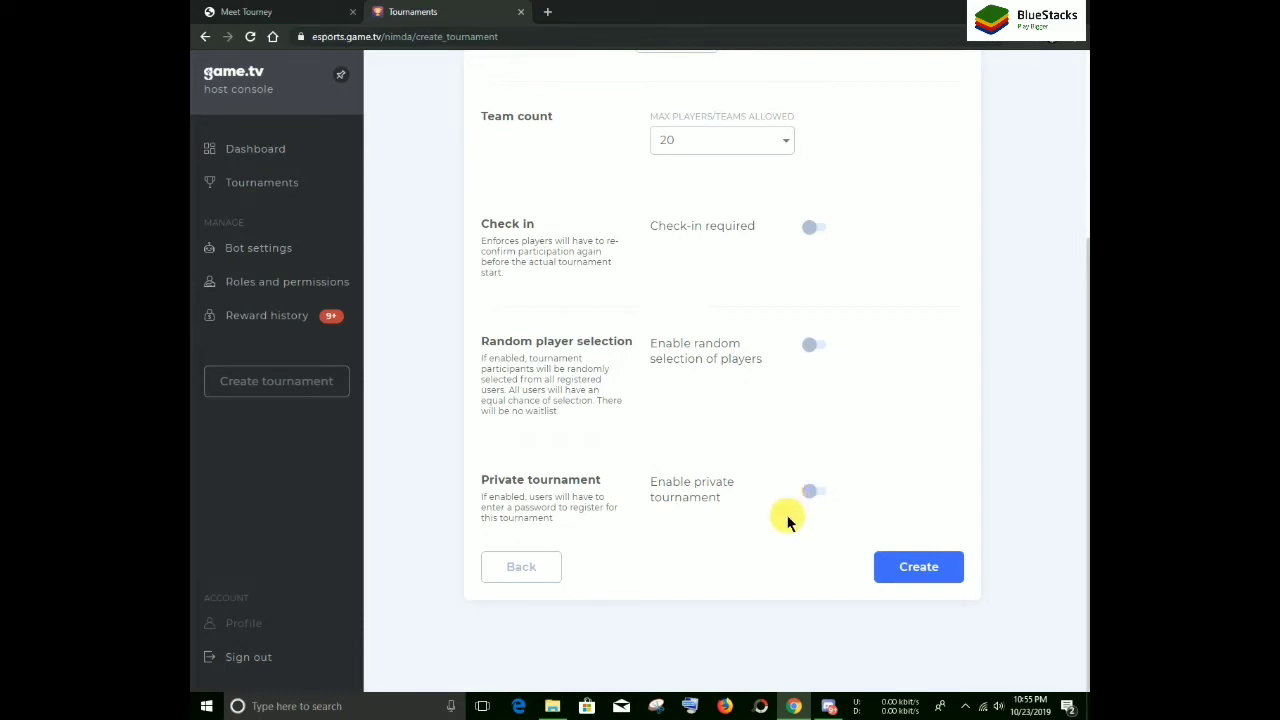
Create the tournament without check-in, random player selection or private registration, and publish it.
{"action": "left_click", "coordinate": [921, 578]}
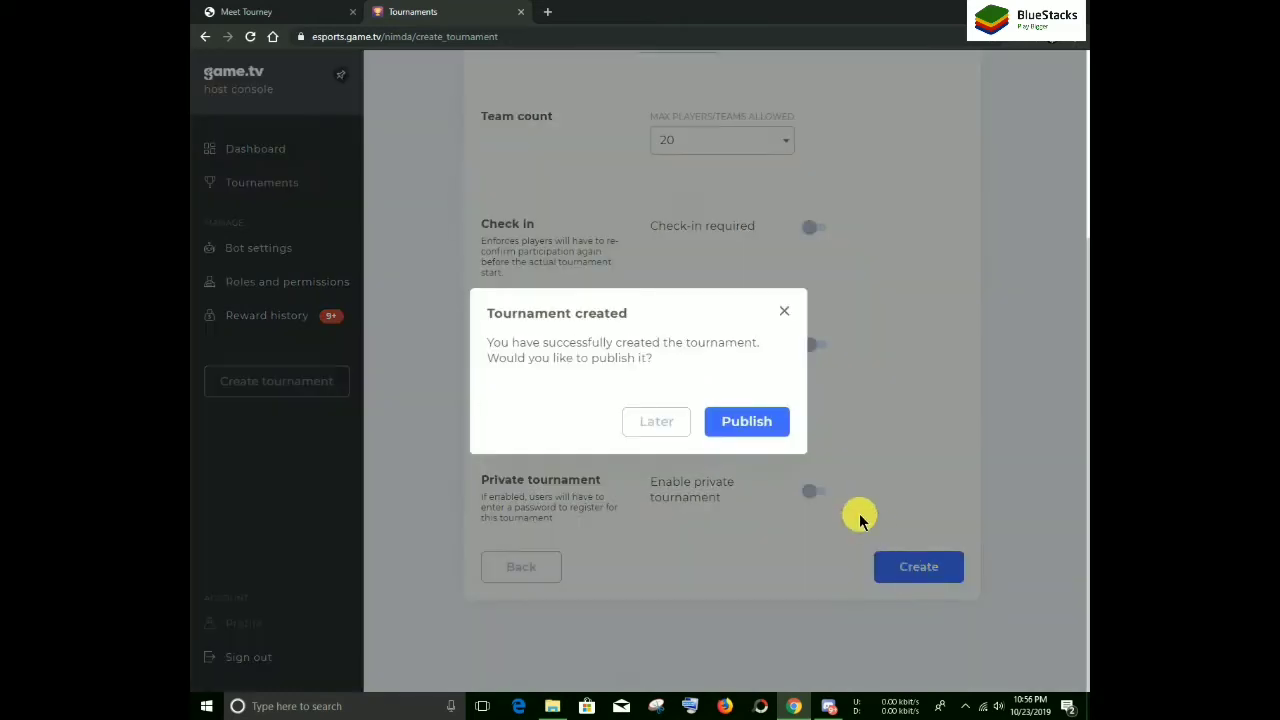
{"action": "left_click", "coordinate": [756, 428]}
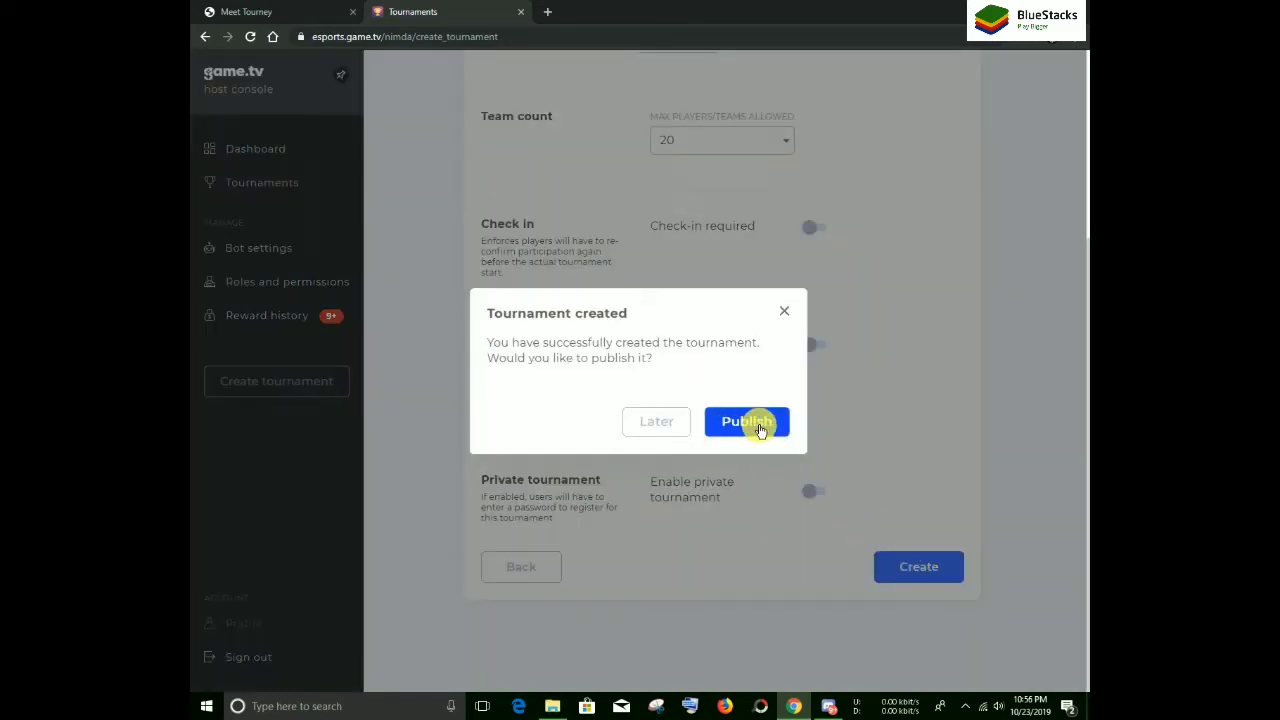
{"action": "left_click", "coordinate": [758, 428]}
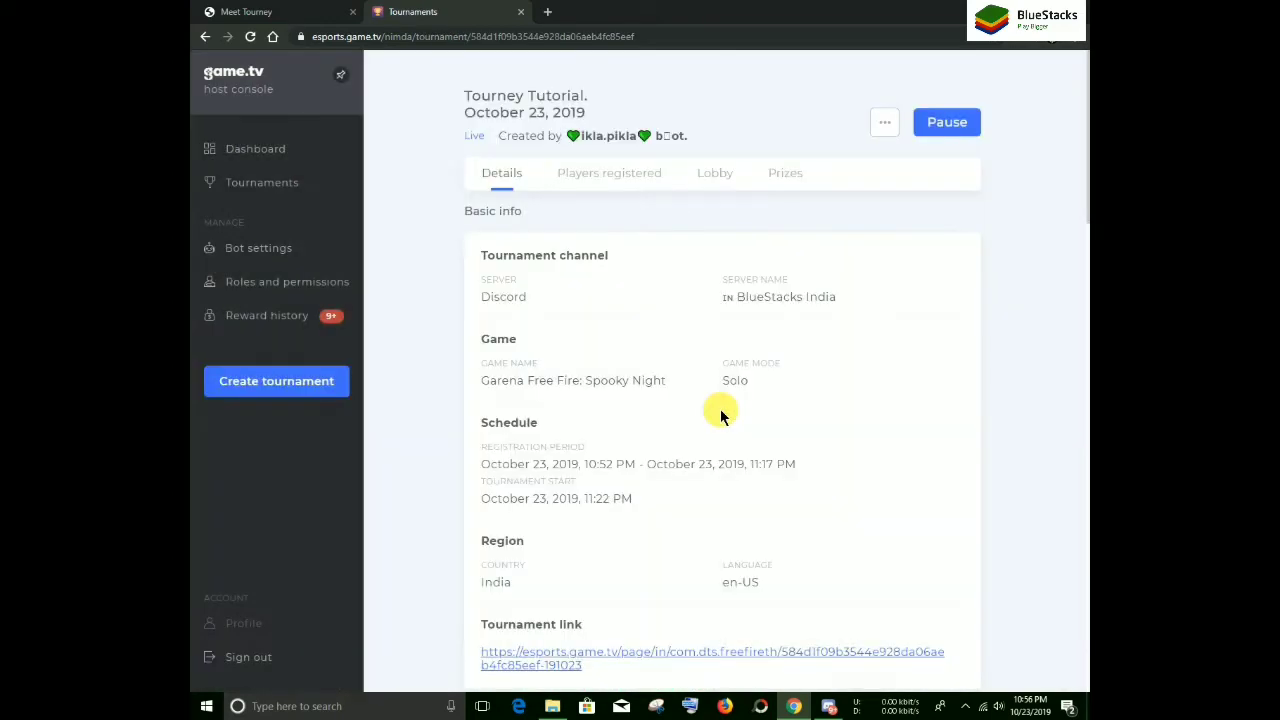
Switch to Discord and open the tournament-lobby channel in the Tourney Tutorial category of the BlueStacks India server.
{"action": "left_click", "coordinate": [828, 706]}
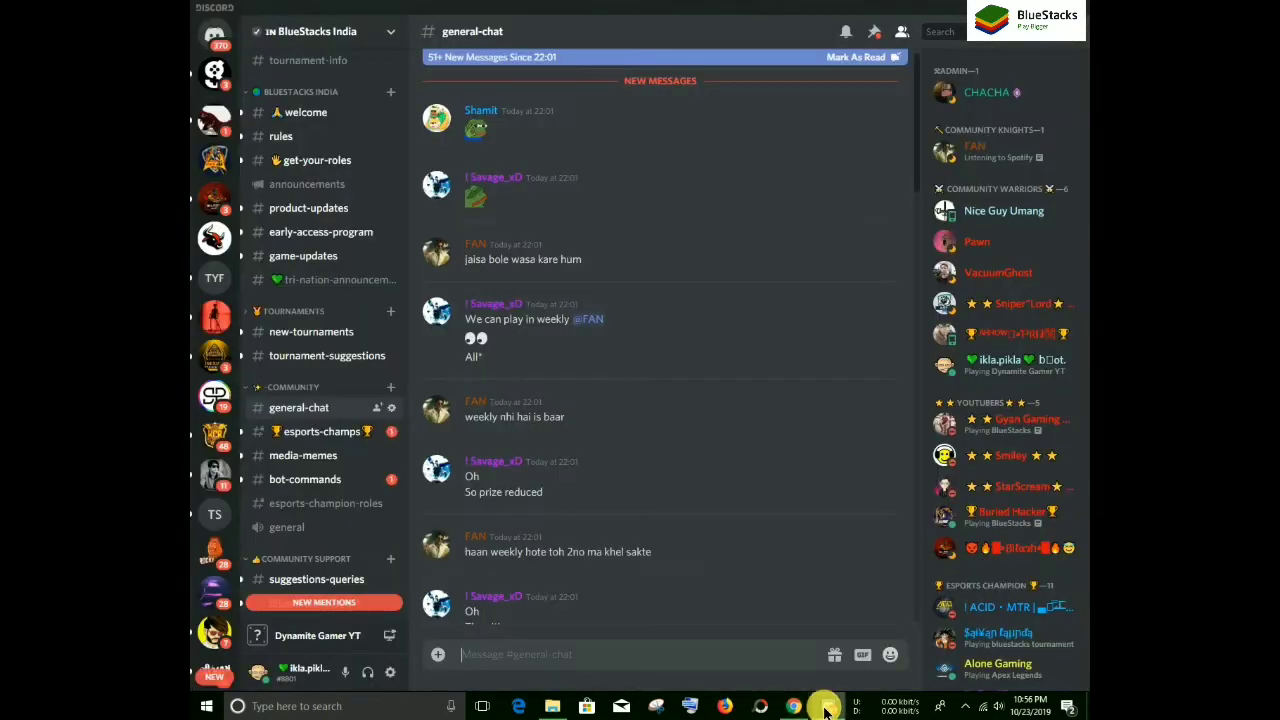
{"action": "scroll", "coordinate": [329, 509], "scroll_direction": "down", "scroll_amount": 15}
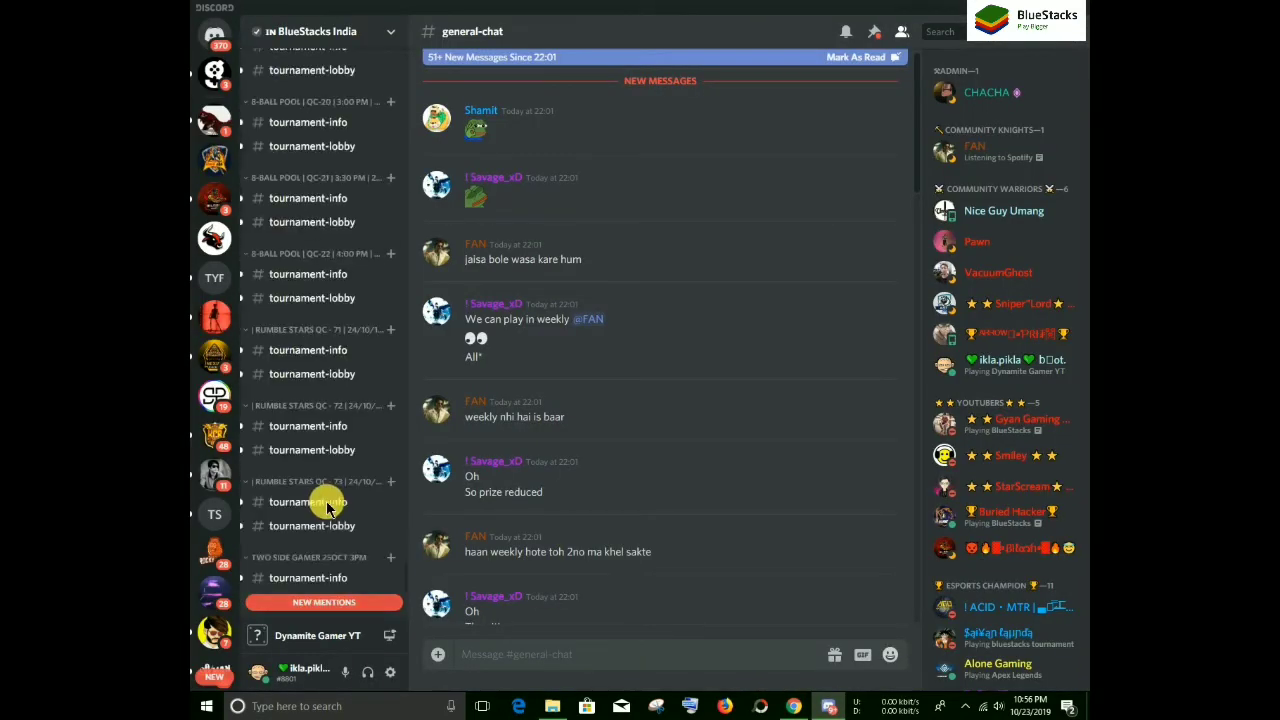
{"action": "scroll", "coordinate": [295, 580], "scroll_direction": "down", "scroll_amount": 3}
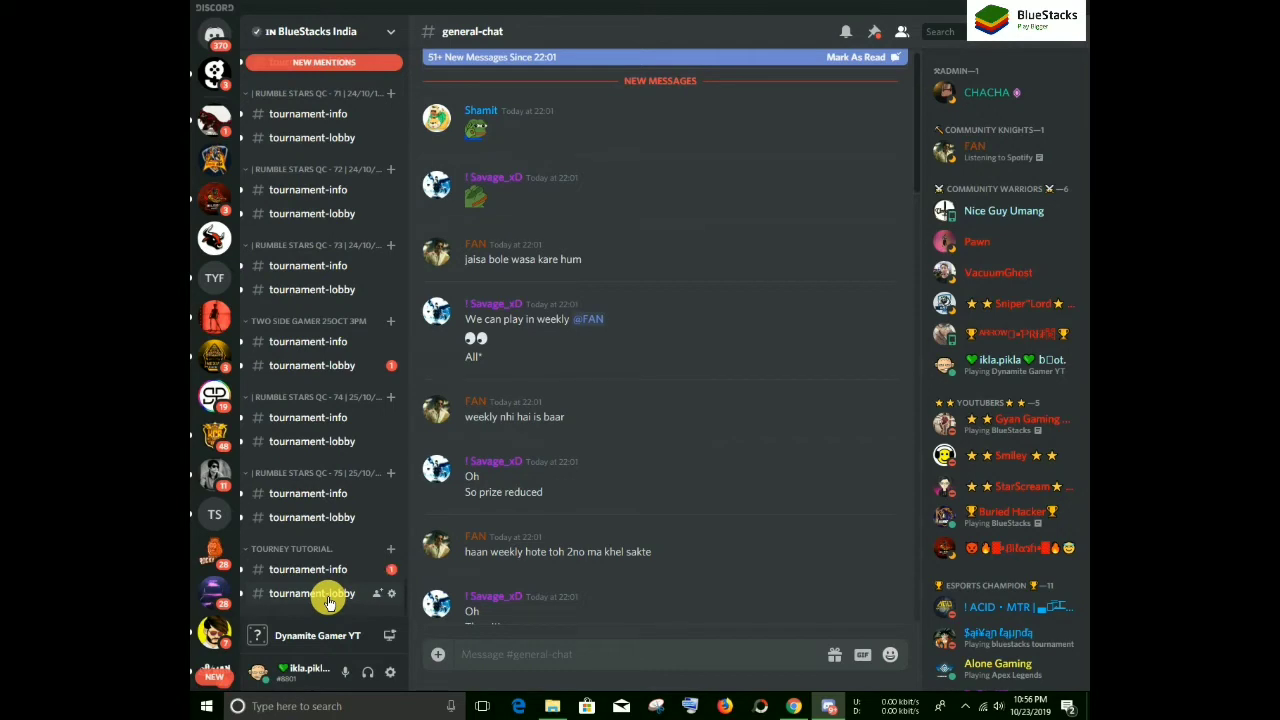
{"action": "left_click", "coordinate": [320, 594]}
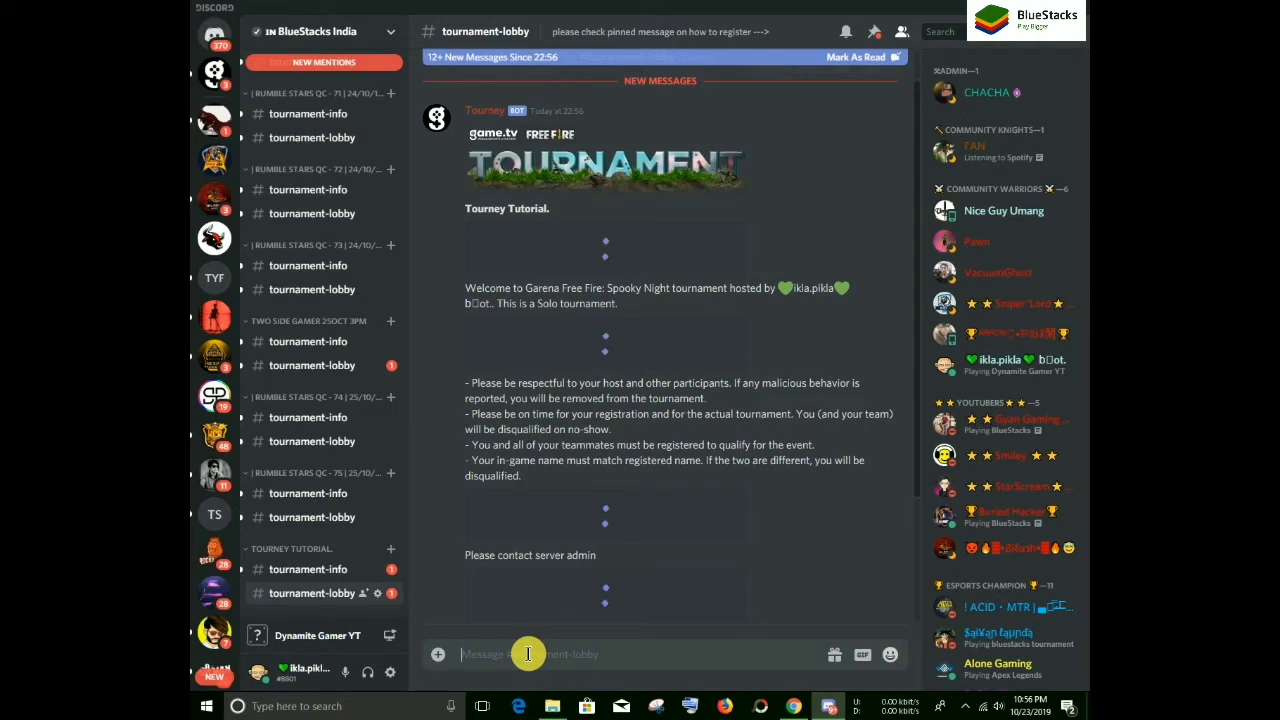
Send the !register command in the tournament-lobby channel.
{"action": "left_click", "coordinate": [528, 654]}
{"action": "type", "text": "!re"}
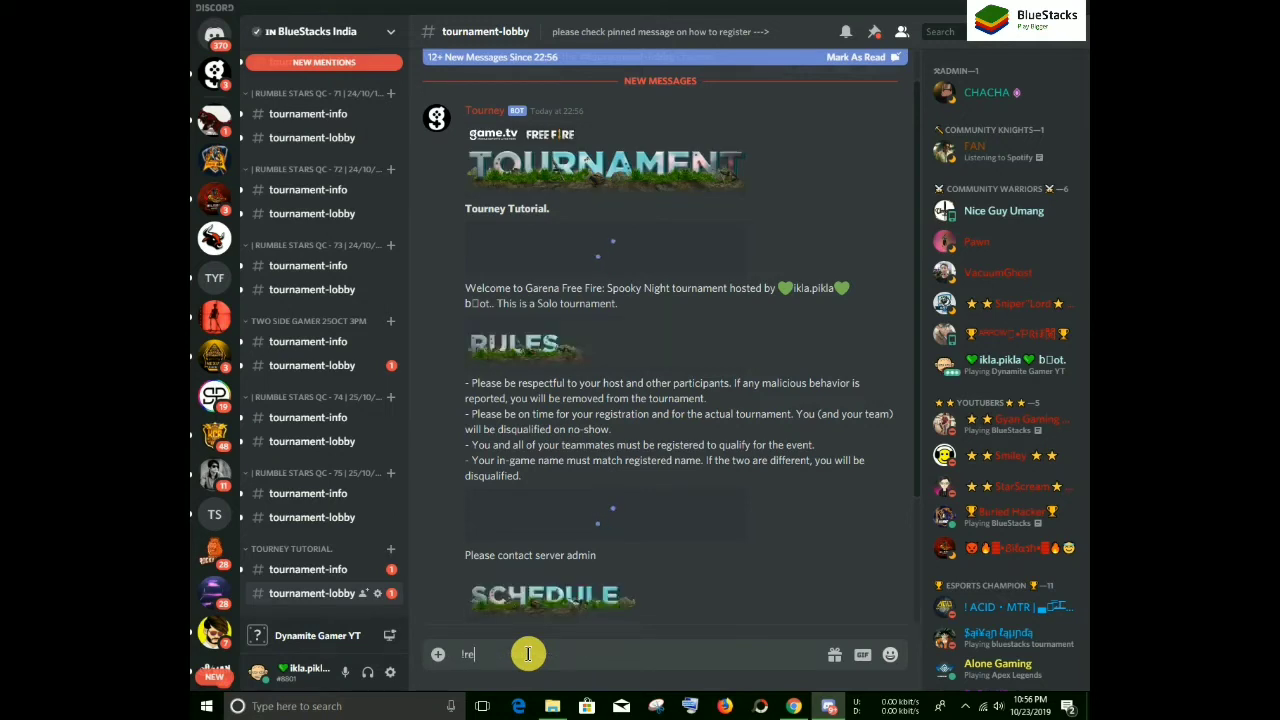
{"action": "type", "text": "gister"}
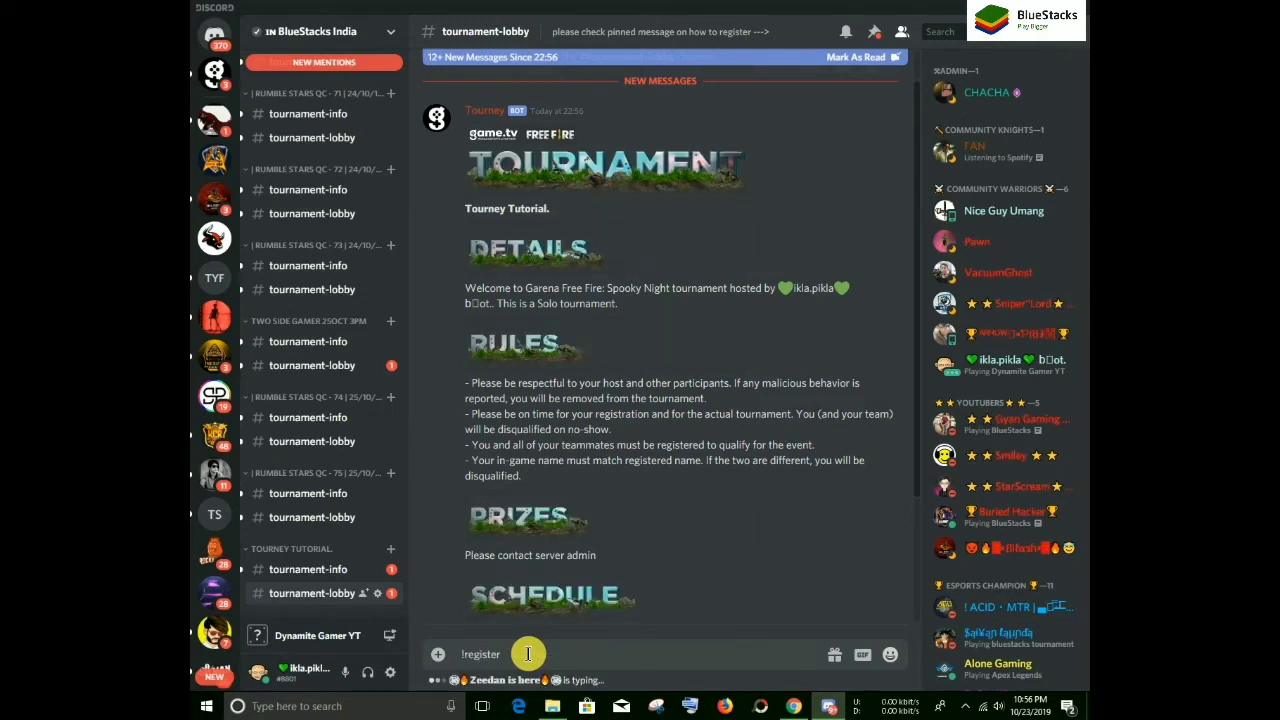
{"action": "key", "text": "Return"}
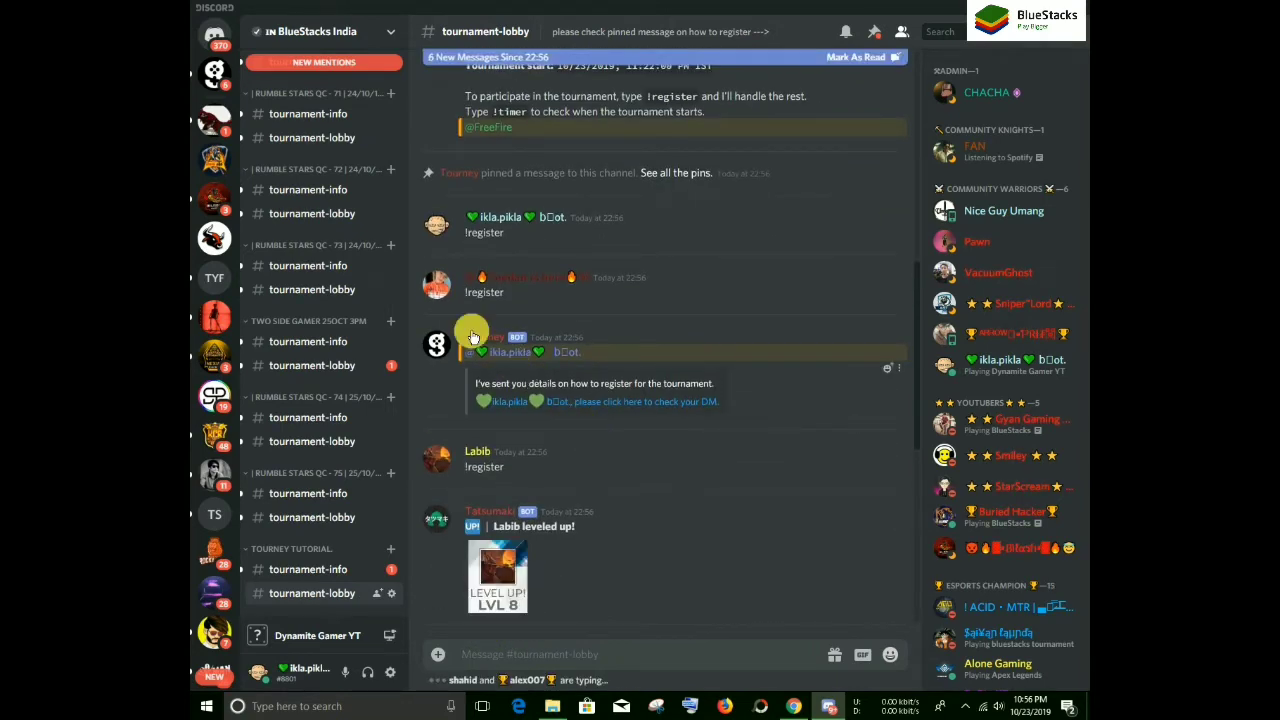
Open the Tourney bot's direct messages, send !joinsolo with the in-game username in angle brackets, and review the bot's messages.
{"action": "left_click", "coordinate": [213, 88]}
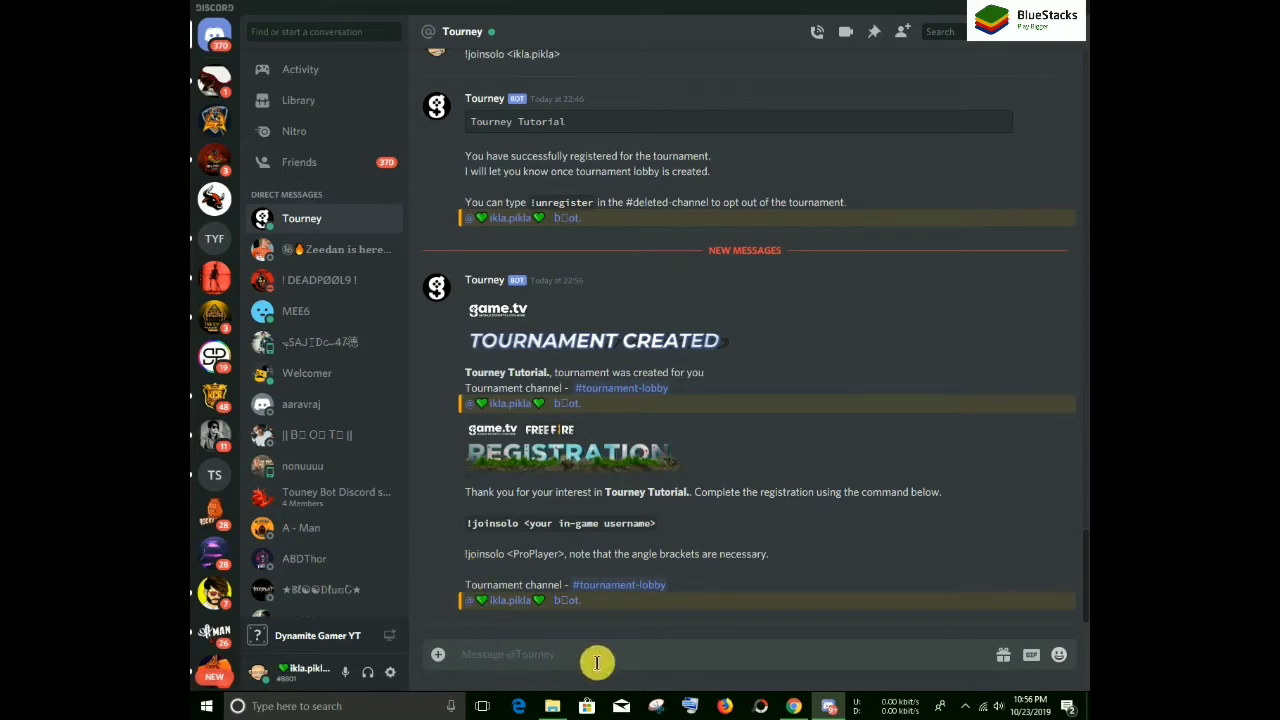
{"action": "type", "text": "!joinsolo <ikla.pikla>"}
{"action": "key", "text": "Return"}
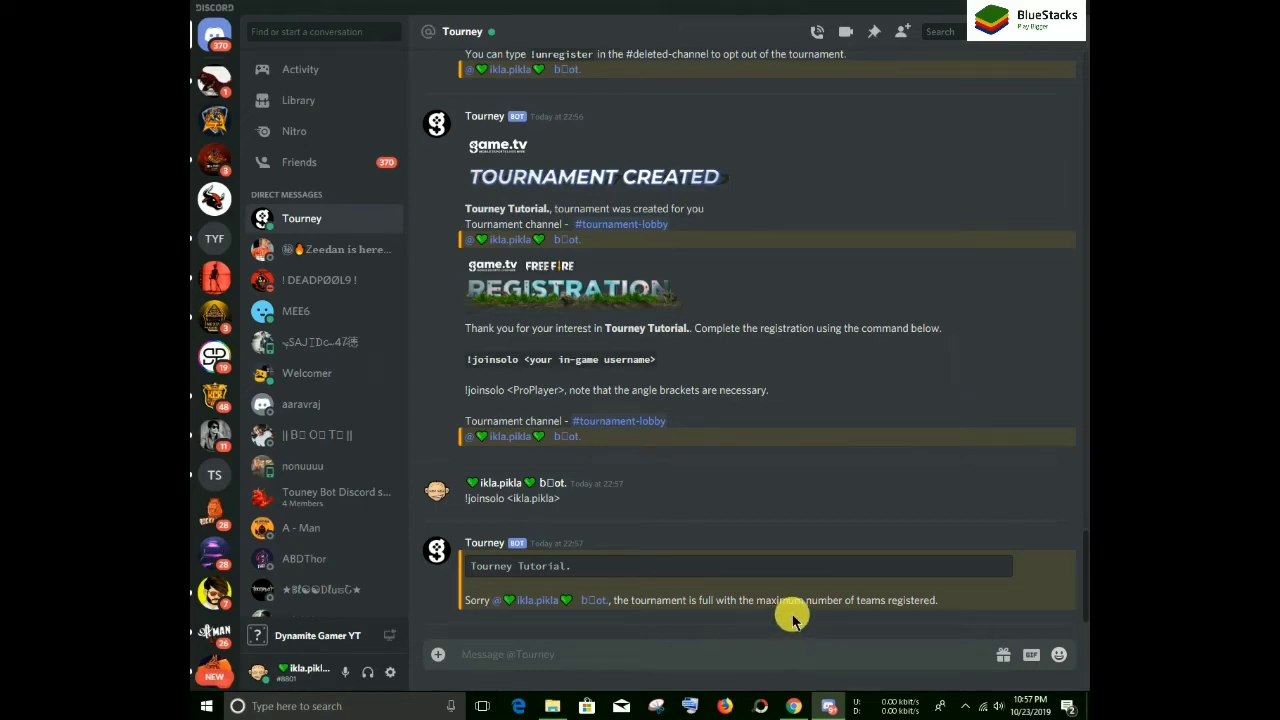
{"action": "scroll", "coordinate": [650, 483], "scroll_direction": "up", "scroll_amount": 5}
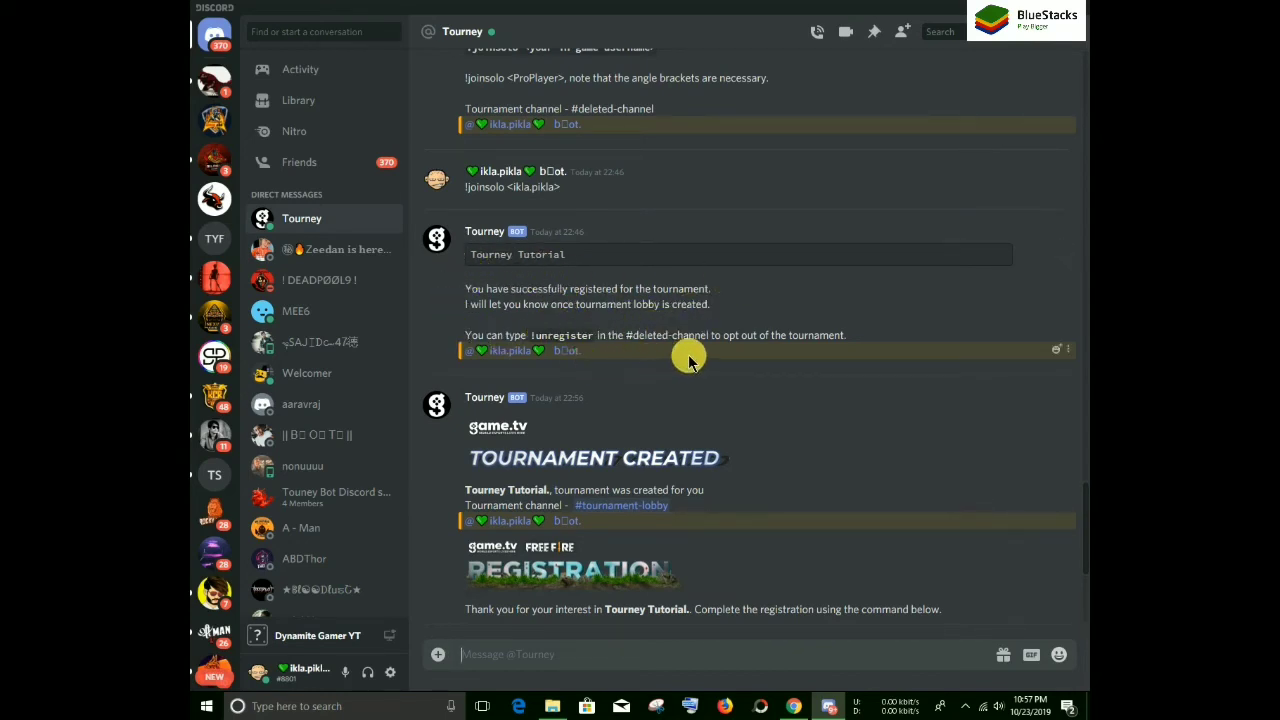
{"action": "scroll", "coordinate": [700, 382], "scroll_direction": "down", "scroll_amount": 5}
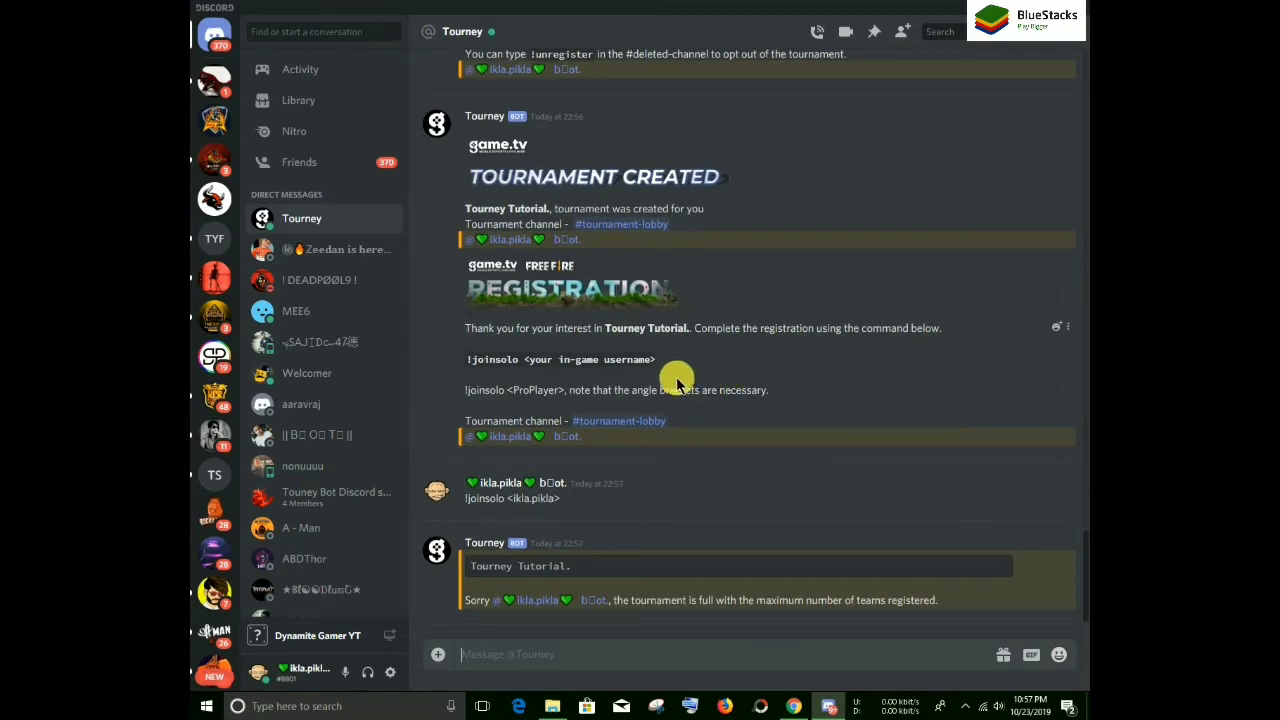
Switch back to the game.tv host console in the browser and open its dashboard.
{"action": "left_click", "coordinate": [806, 700]}
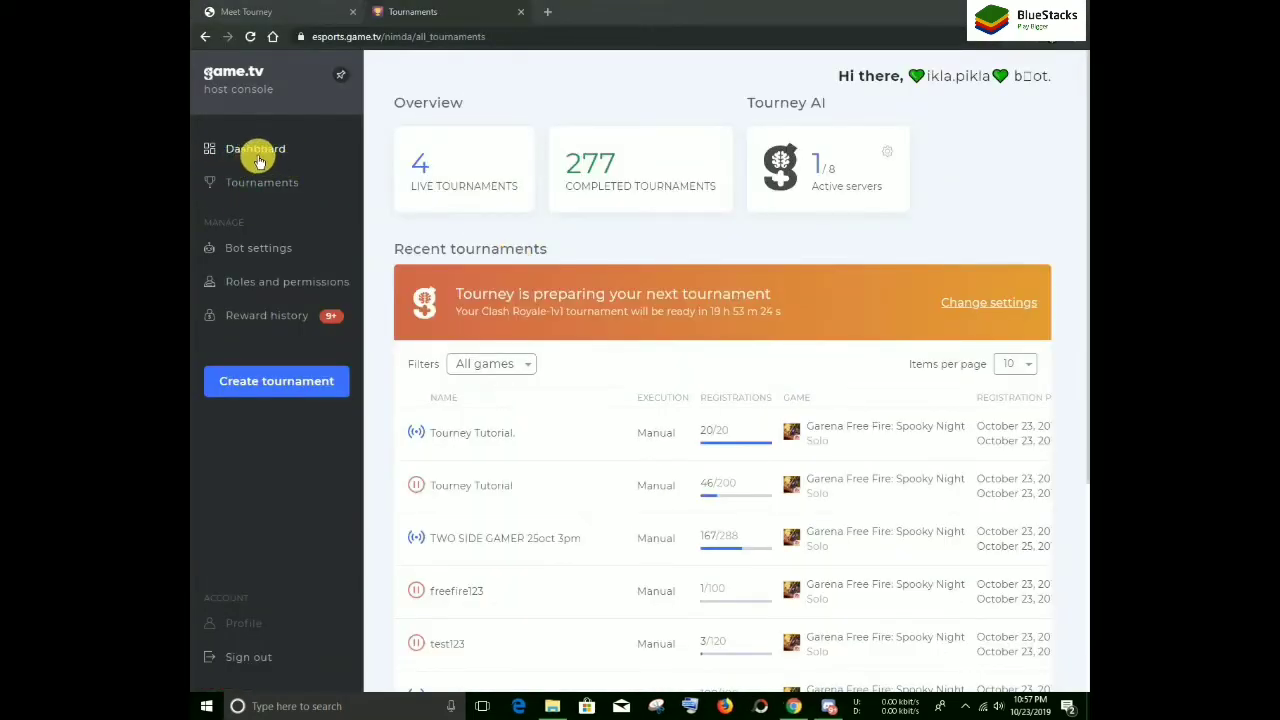